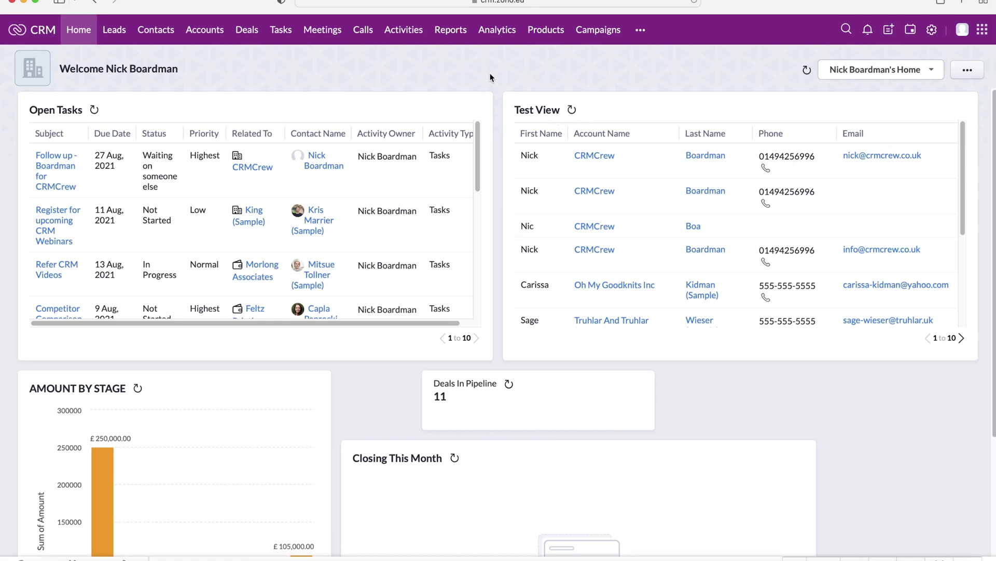
# Go to the Campaigns module through the additional modules list.
pyautogui.click(642, 31)
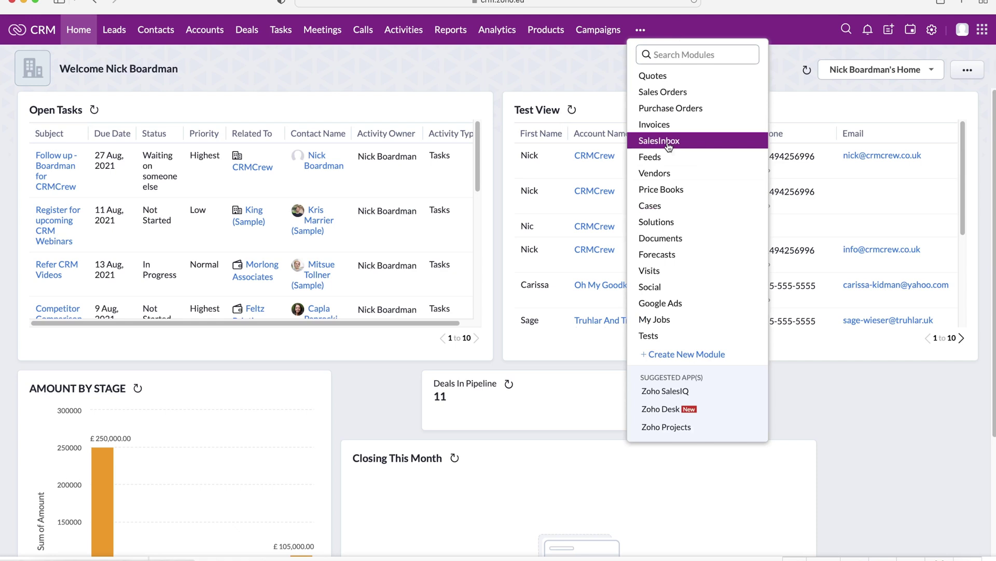
pyautogui.click(591, 30)
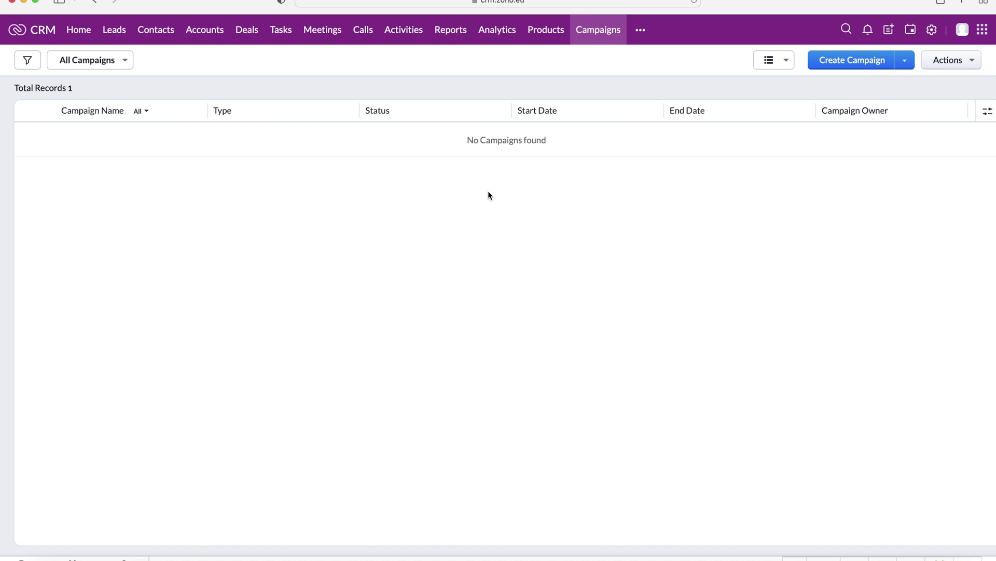
# Start a new campaign record and keep the default campaign owner.
pyautogui.click(861, 62)
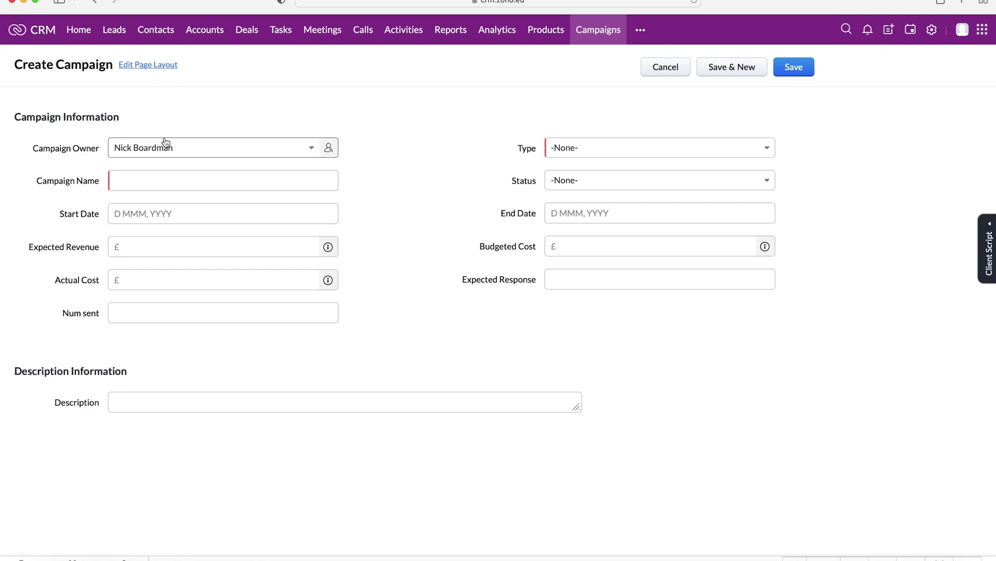
pyautogui.click(149, 151)
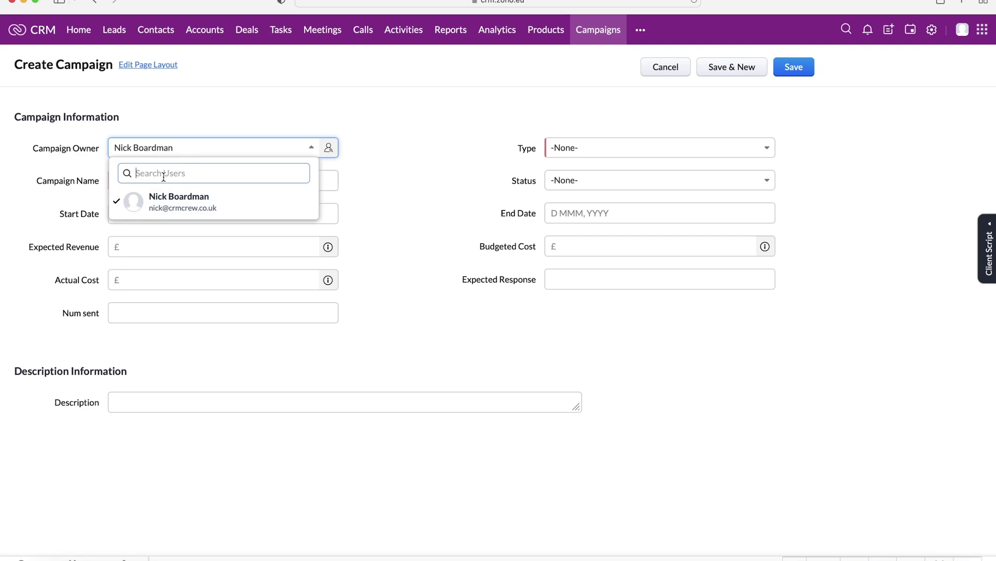
pyautogui.click(404, 141)
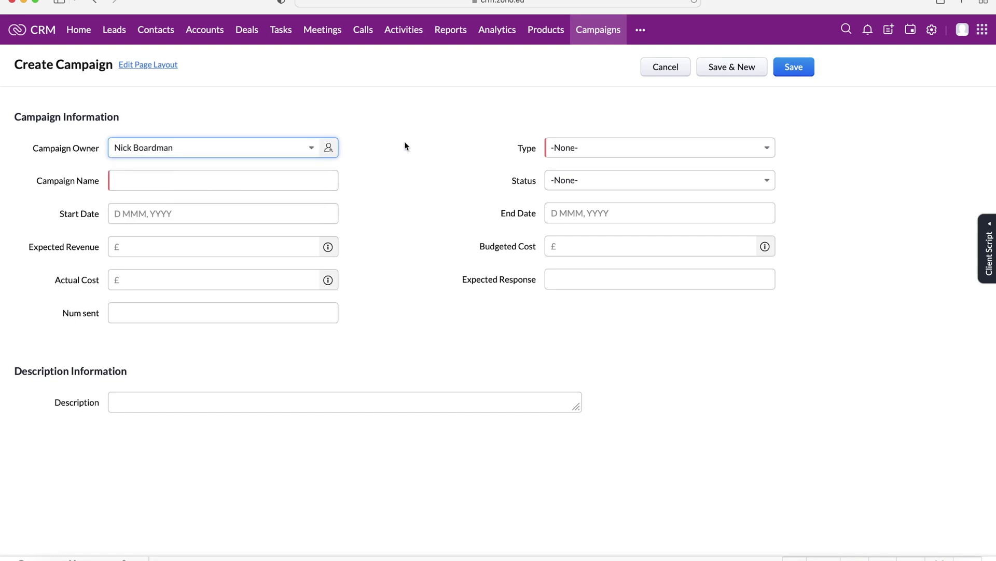
# Choose Email as the campaign type.
pyautogui.click(580, 149)
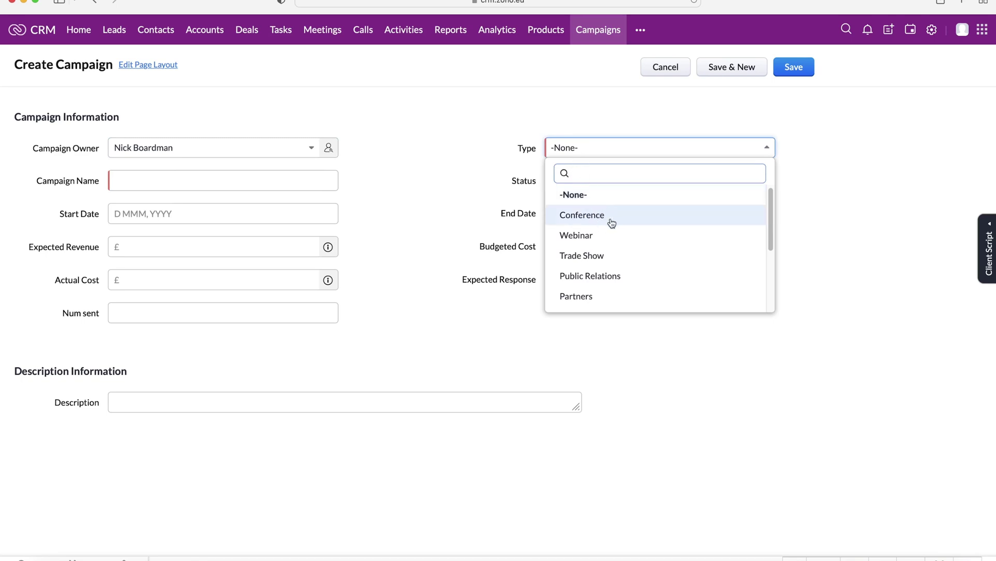
pyautogui.scroll(-1, 618, 284)
pyautogui.scroll(-4, 618, 284)
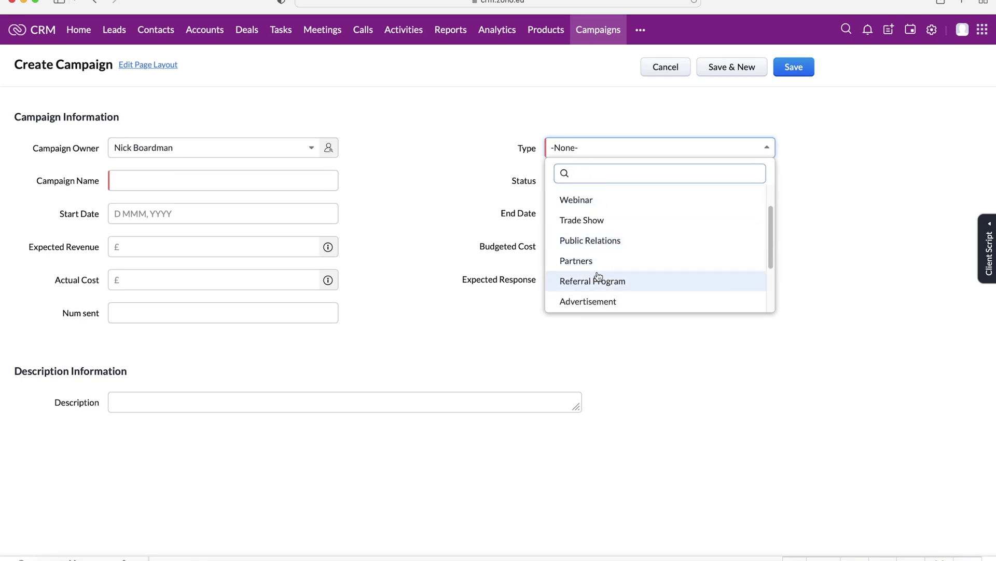
pyautogui.scroll(-1, 617, 272)
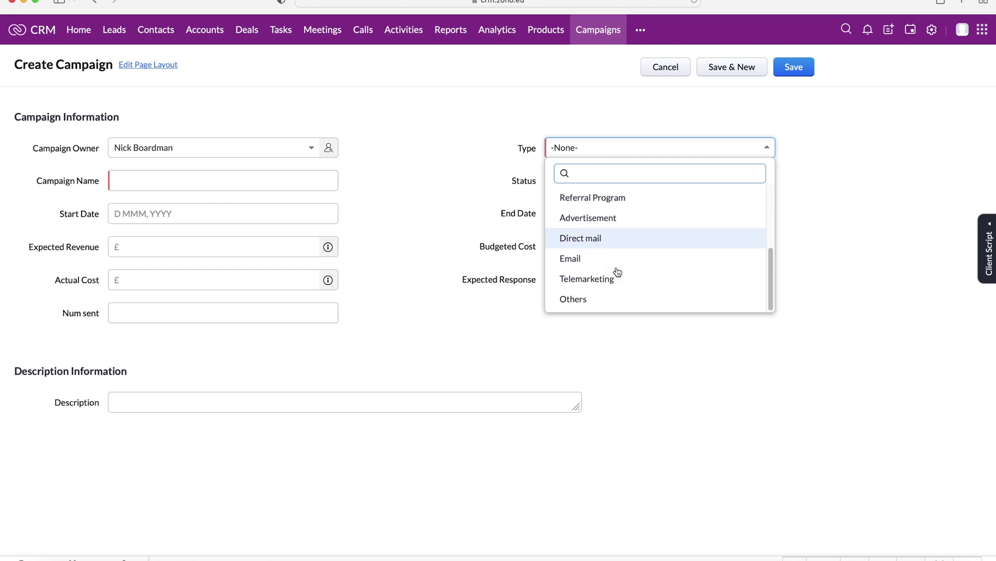
pyautogui.click(586, 259)
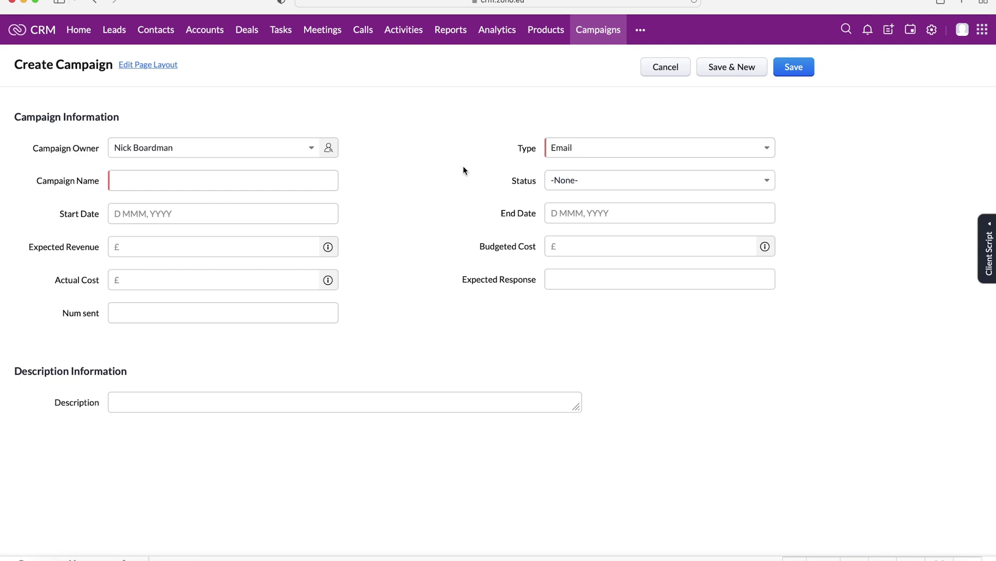
pyautogui.click(122, 185)
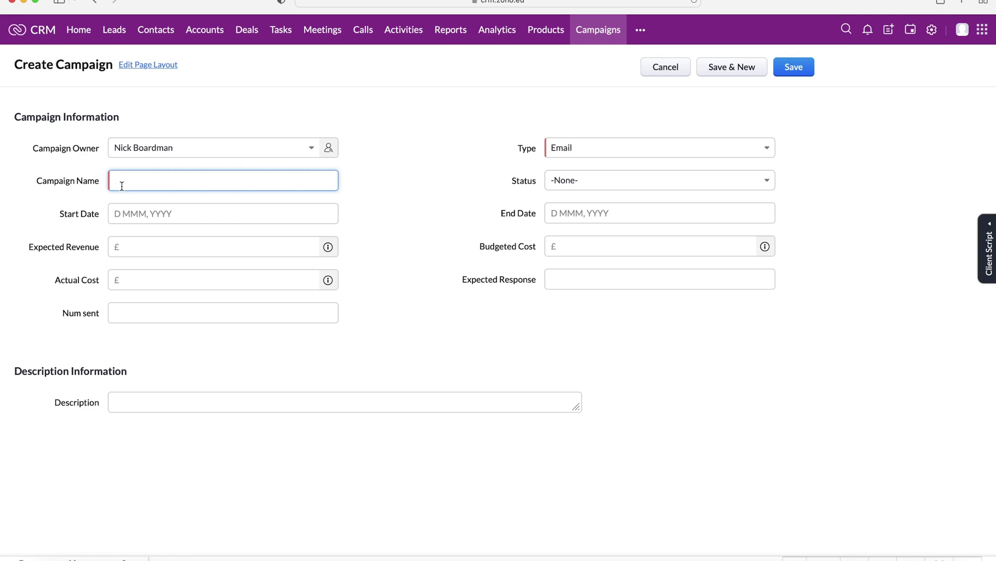
# Name the campaign 'Example Campaign' and set its status to Planning.
pyautogui.write('Example Campaign')
pyautogui.press('Tab')
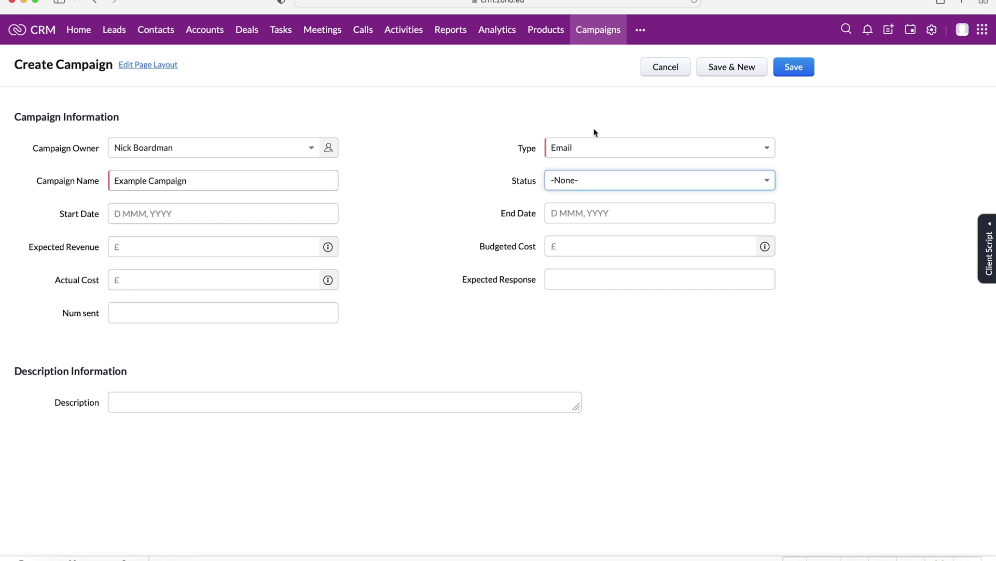
pyautogui.click(585, 184)
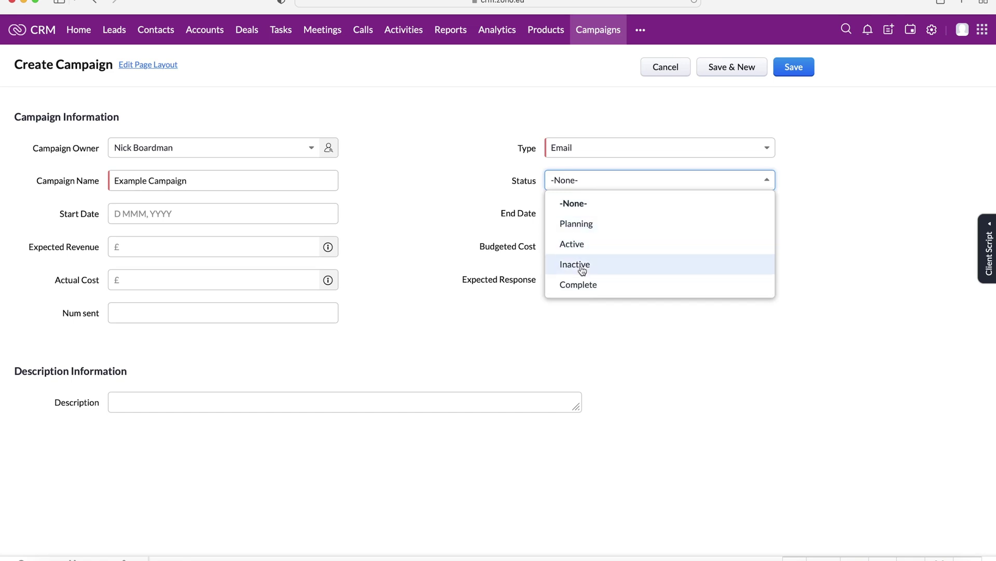
pyautogui.click(591, 234)
# Set the start and end dates to 22 Jan, 2022, keeping the type as Email.
pyautogui.click(180, 212)
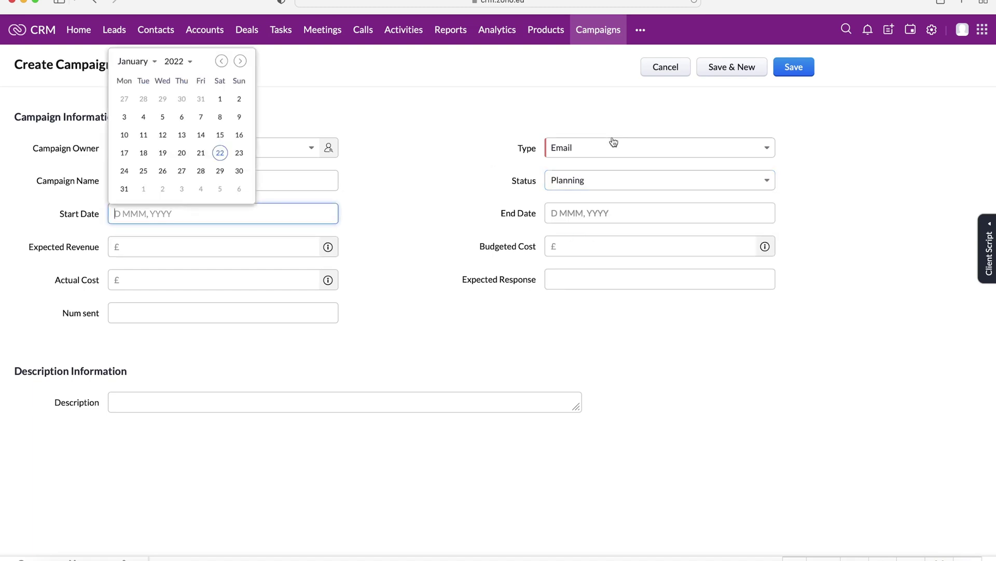
pyautogui.click(220, 153)
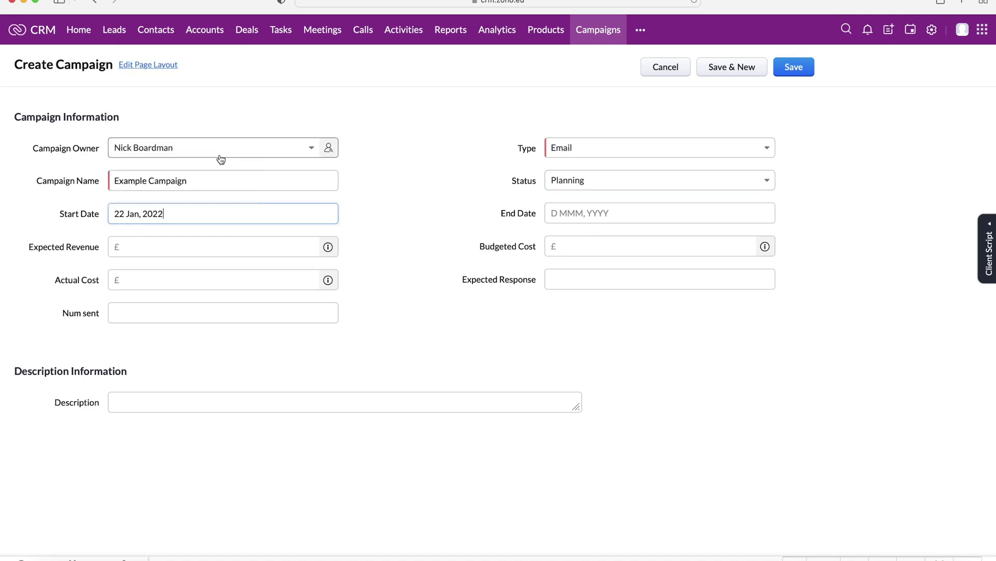
pyautogui.click(596, 212)
pyautogui.click(656, 151)
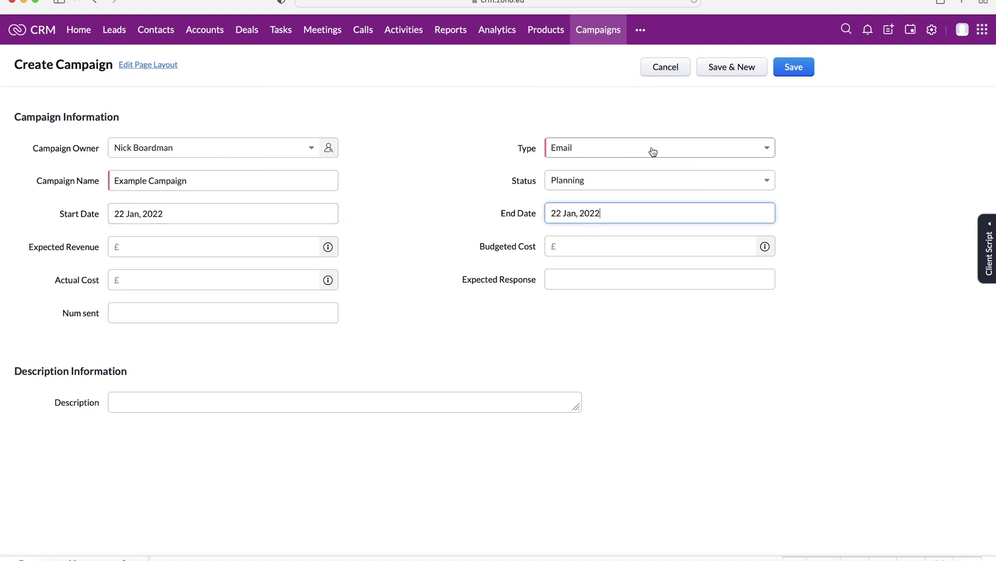
pyautogui.click(563, 151)
pyautogui.scroll(2, 606, 235)
pyautogui.scroll(2, 606, 232)
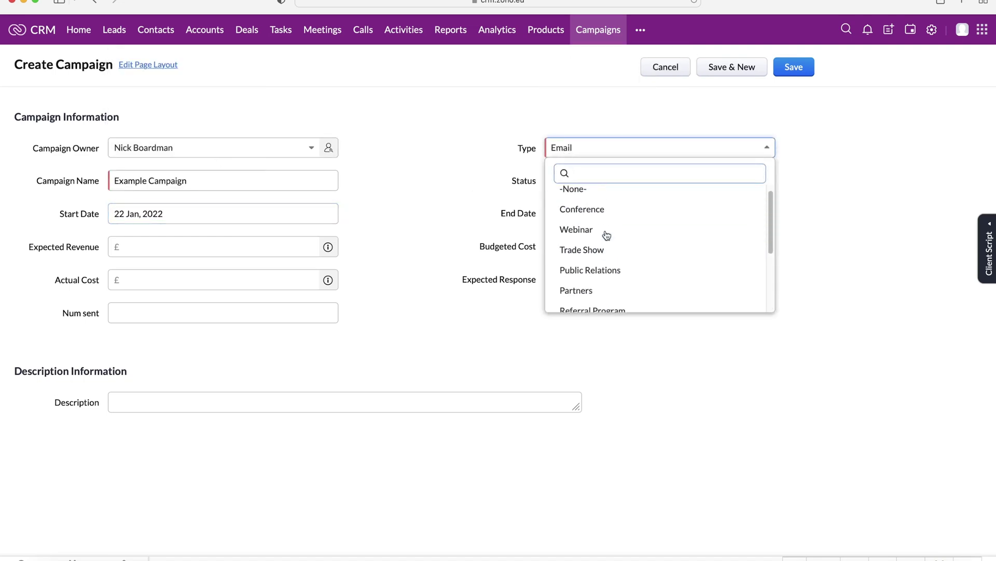
pyautogui.click(424, 177)
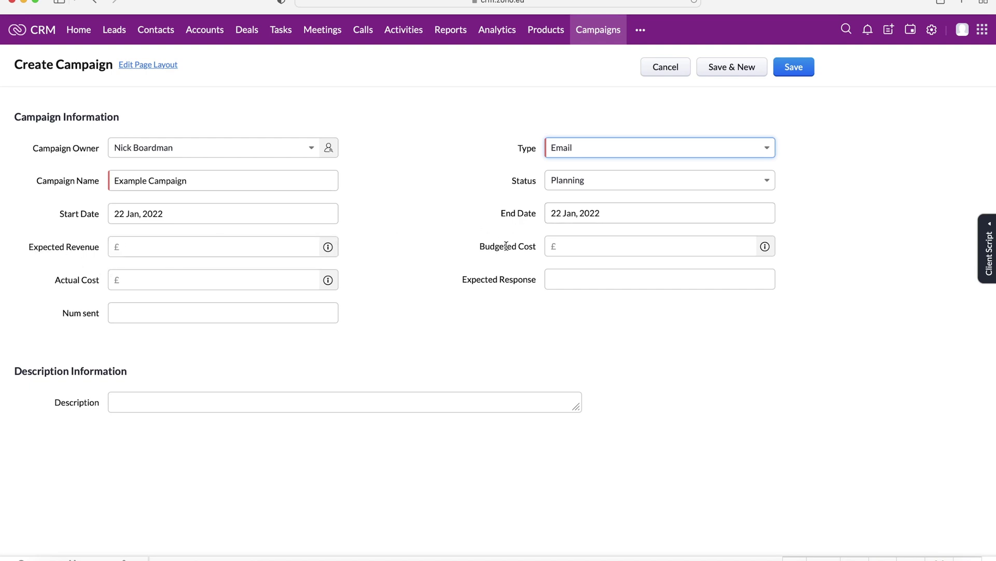
# Enter expected revenue 10000, budgeted cost 0 and actual cost 50.
pyautogui.click(116, 247)
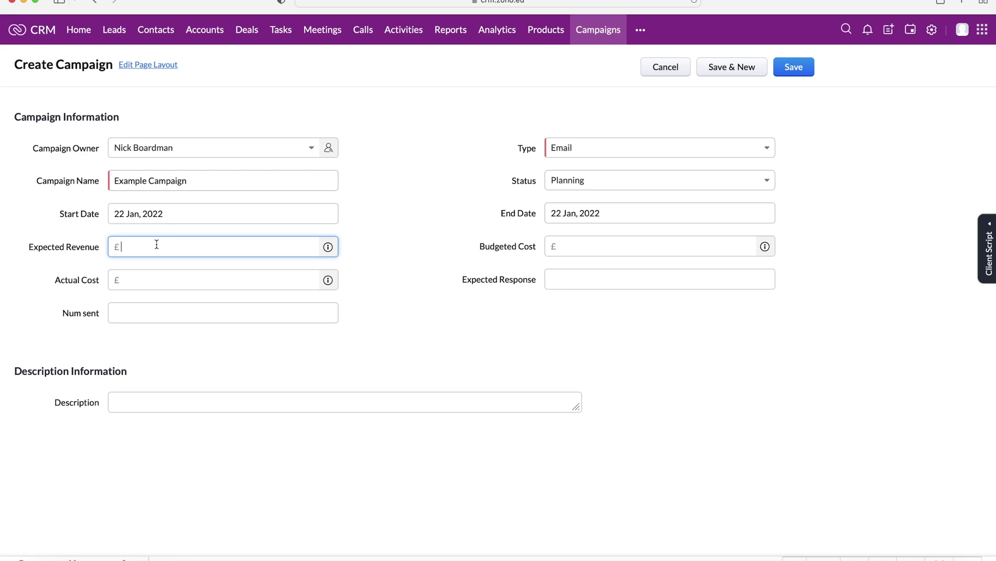
pyautogui.write('10000')
pyautogui.click(463, 238)
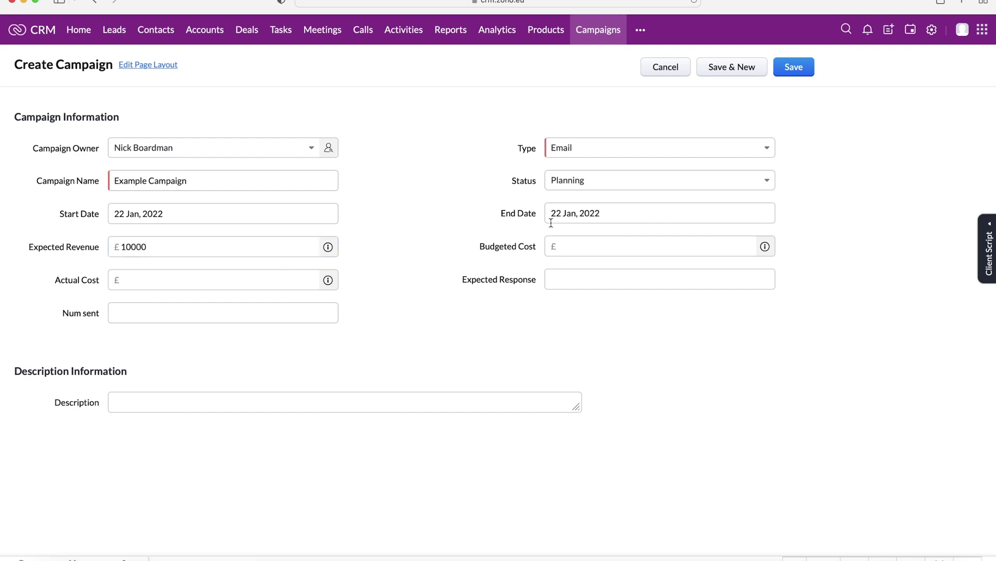
pyautogui.click(593, 246)
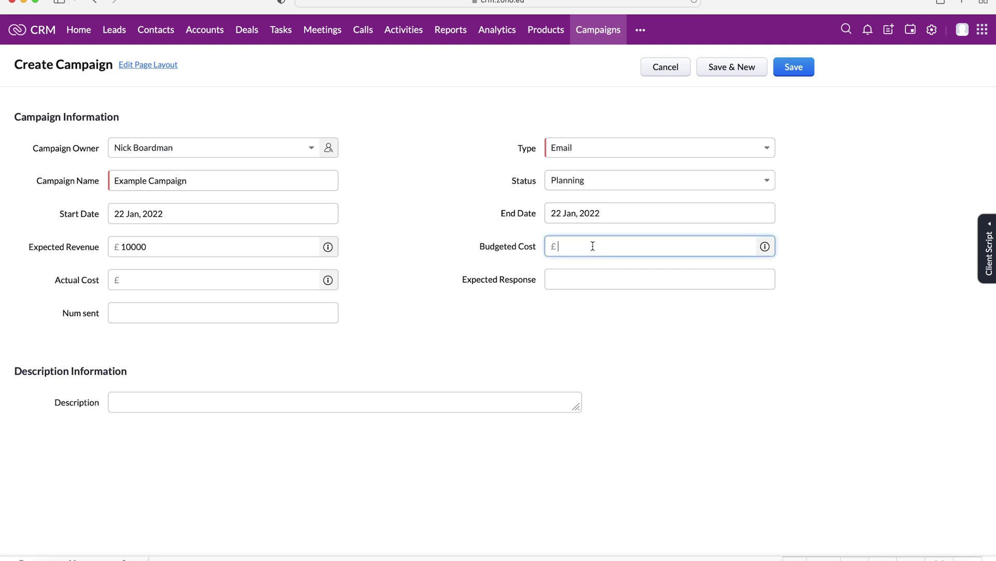
pyautogui.write('0')
pyautogui.click(438, 234)
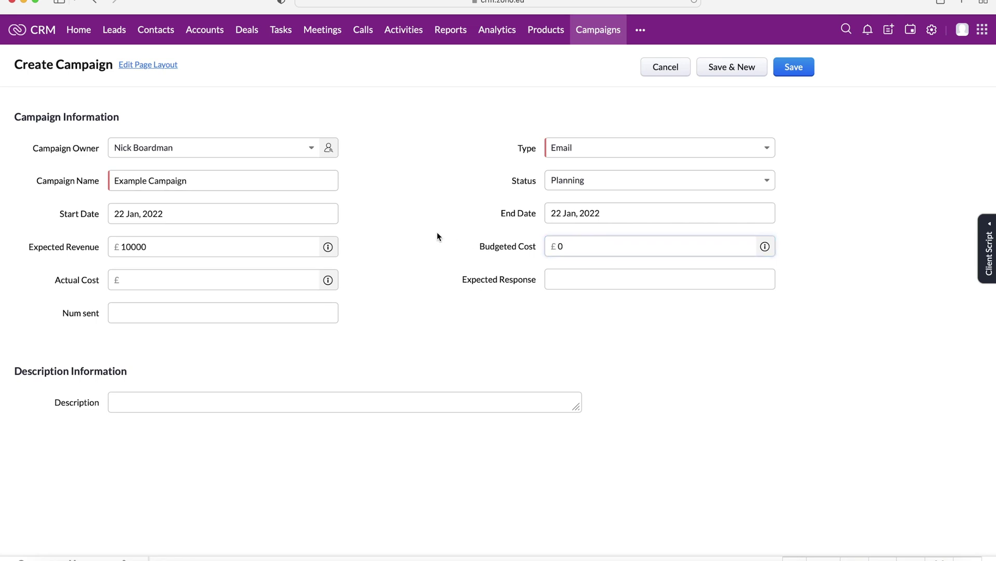
pyautogui.click(181, 278)
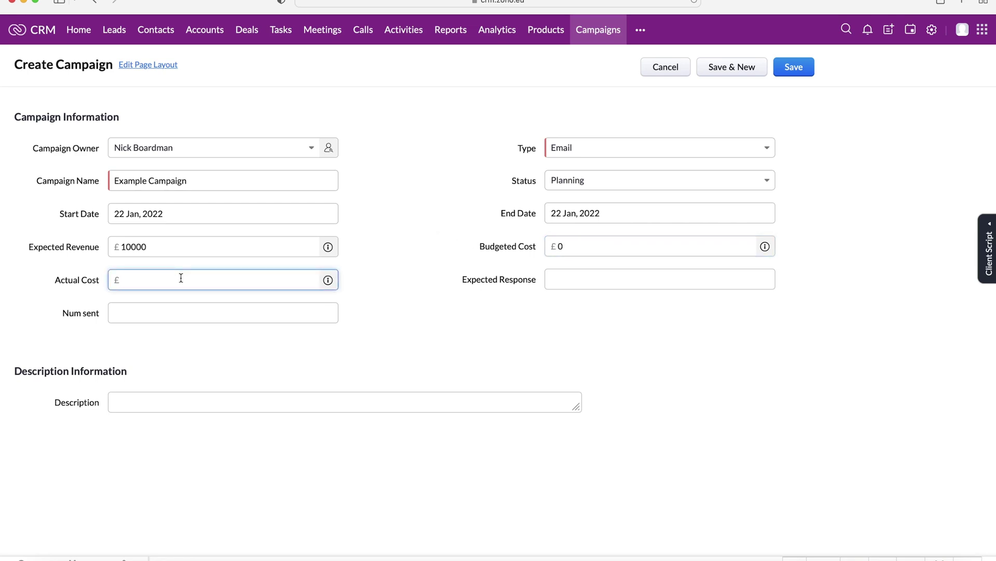
pyautogui.write('50')
pyautogui.click(400, 283)
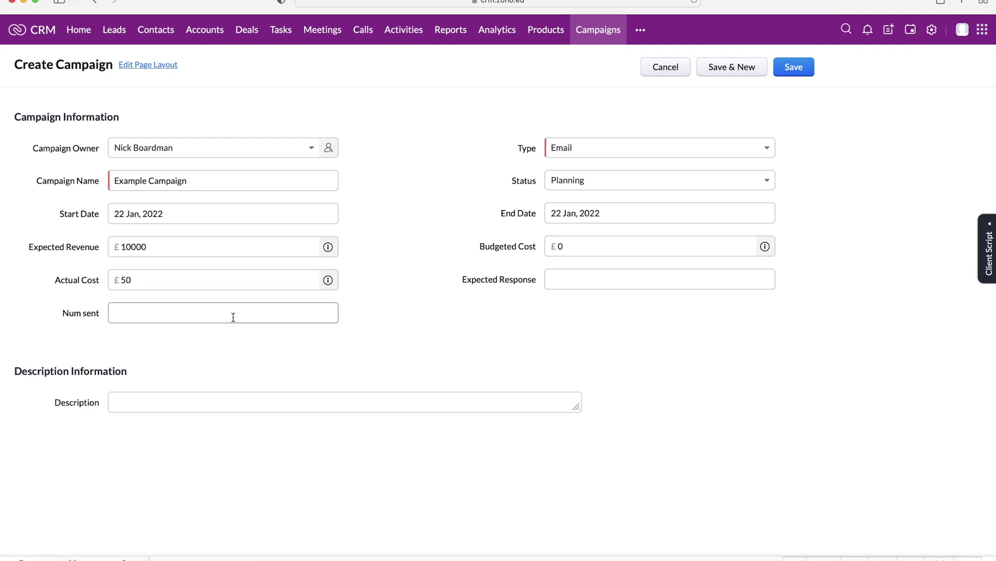
# Enter expected response 250 and number sent 10000.
pyautogui.click(591, 284)
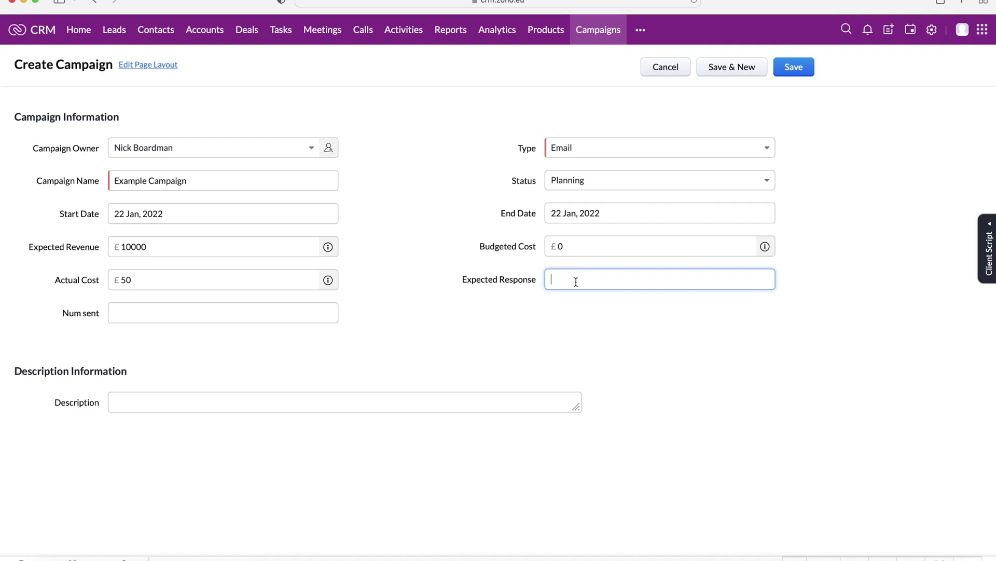
pyautogui.write('250')
pyautogui.click(405, 324)
pyautogui.click(169, 308)
pyautogui.write('1')
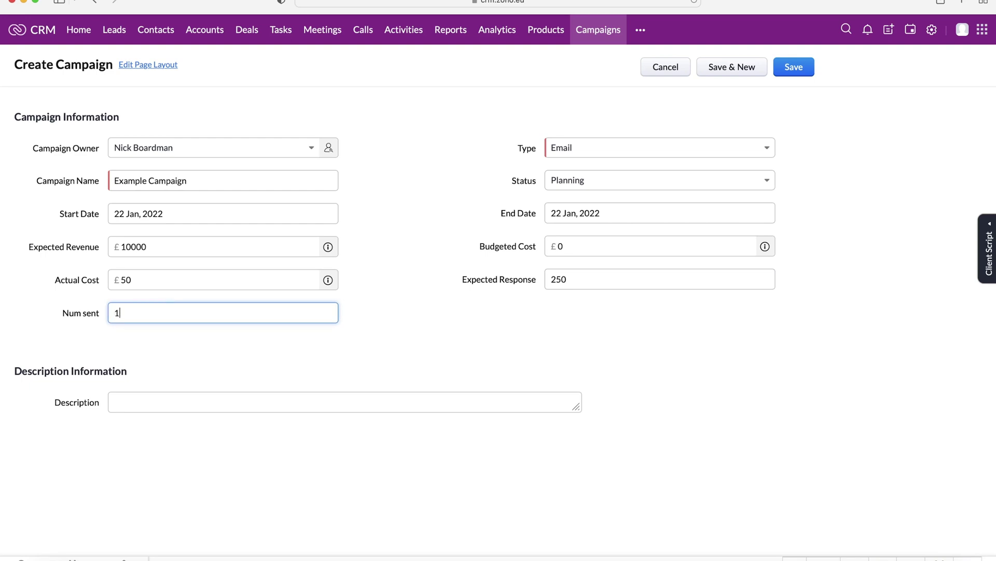
pyautogui.write('0000')
pyautogui.click(443, 327)
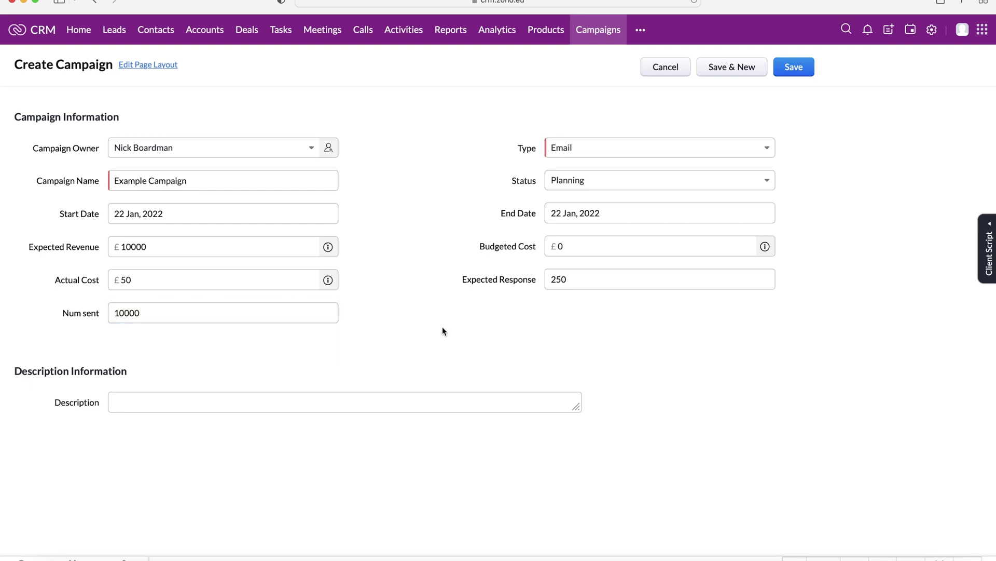
pyautogui.click(148, 403)
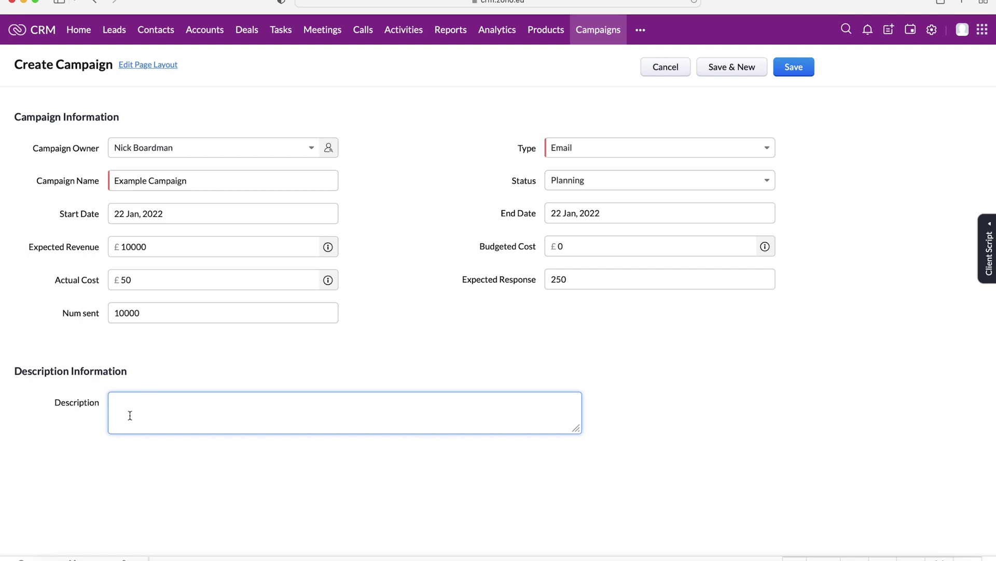
# Save the Example Campaign record and scroll down to its related Contacts list.
pyautogui.click(884, 176)
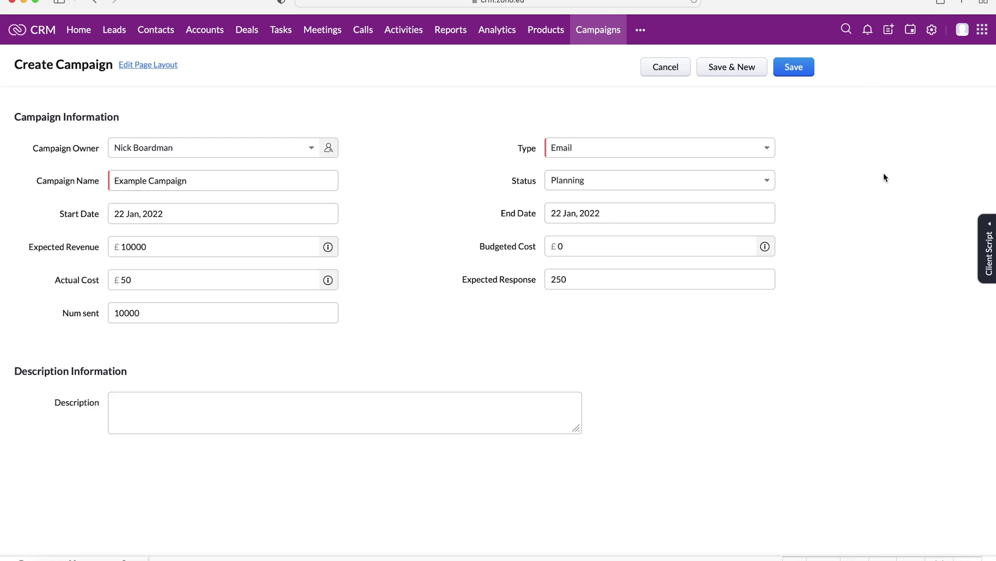
pyautogui.click(799, 72)
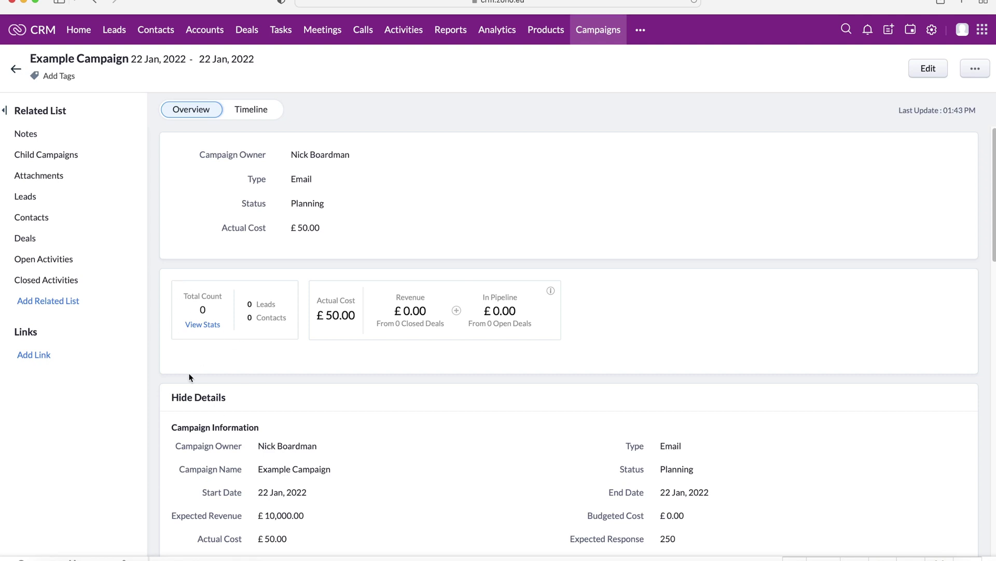
pyautogui.scroll(-1, 306, 366)
pyautogui.scroll(-3, 305, 366)
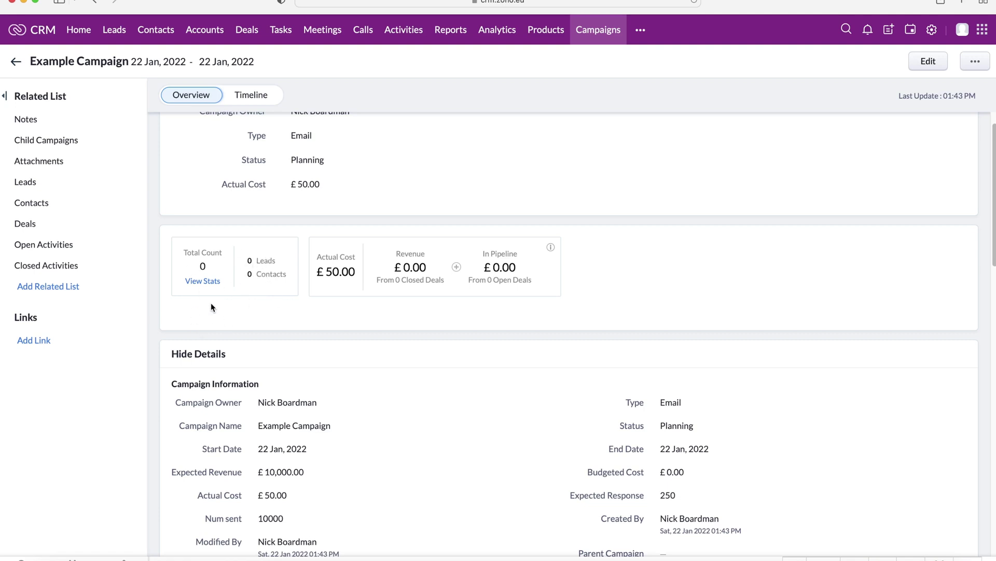
pyautogui.scroll(-10, 264, 278)
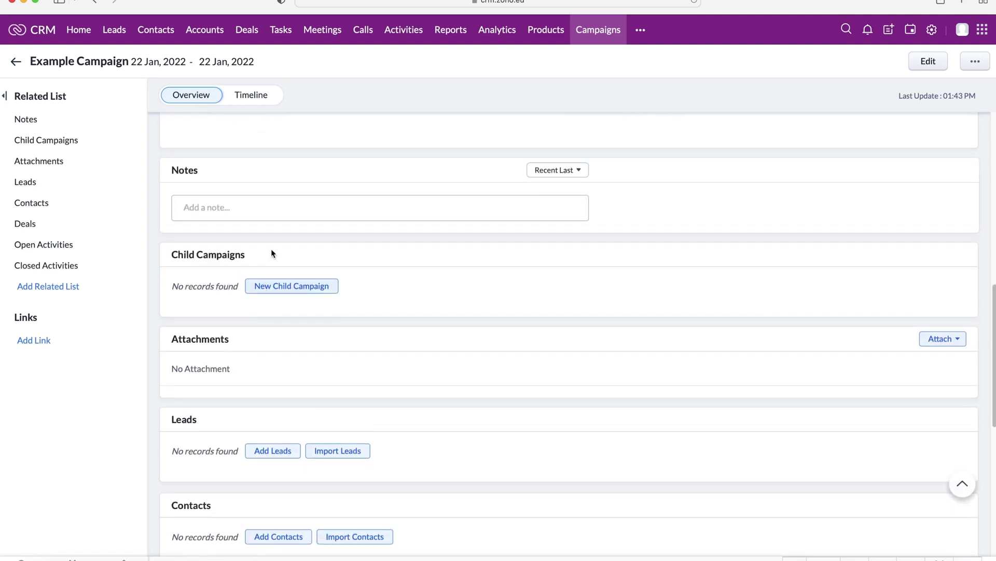
pyautogui.scroll(-2, 248, 384)
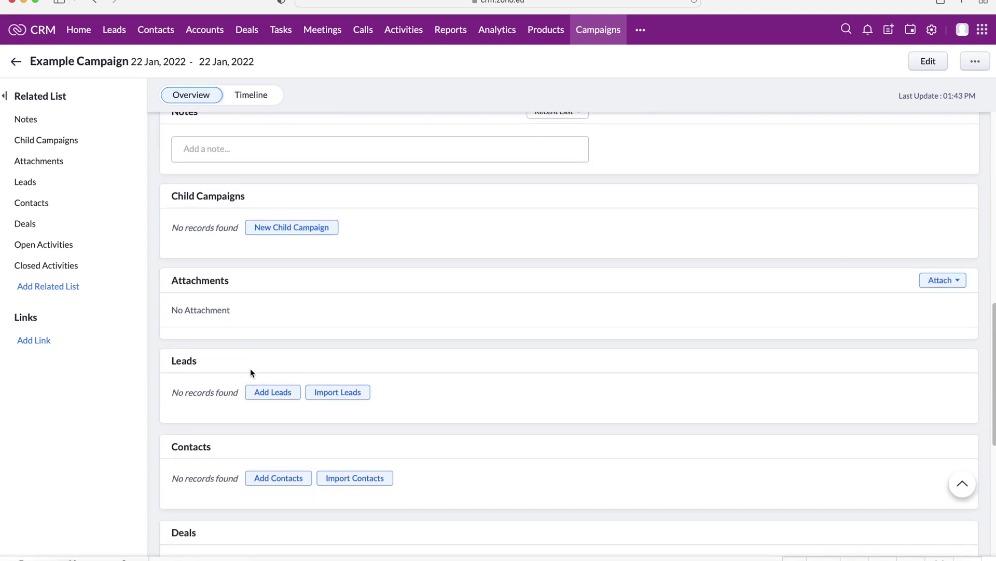
pyautogui.scroll(-3, 241, 309)
pyautogui.scroll(-3, 270, 372)
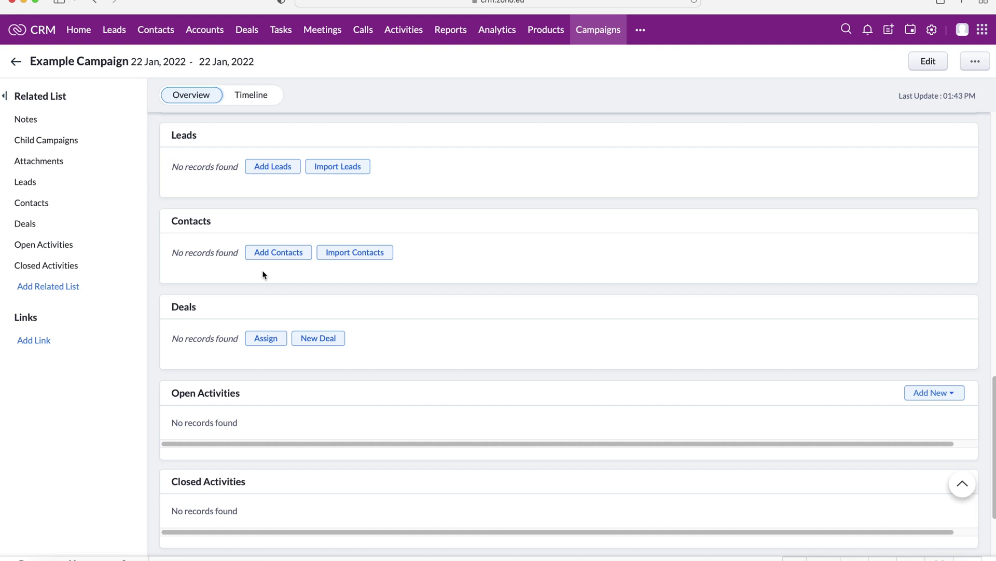
pyautogui.scroll(1, 263, 271)
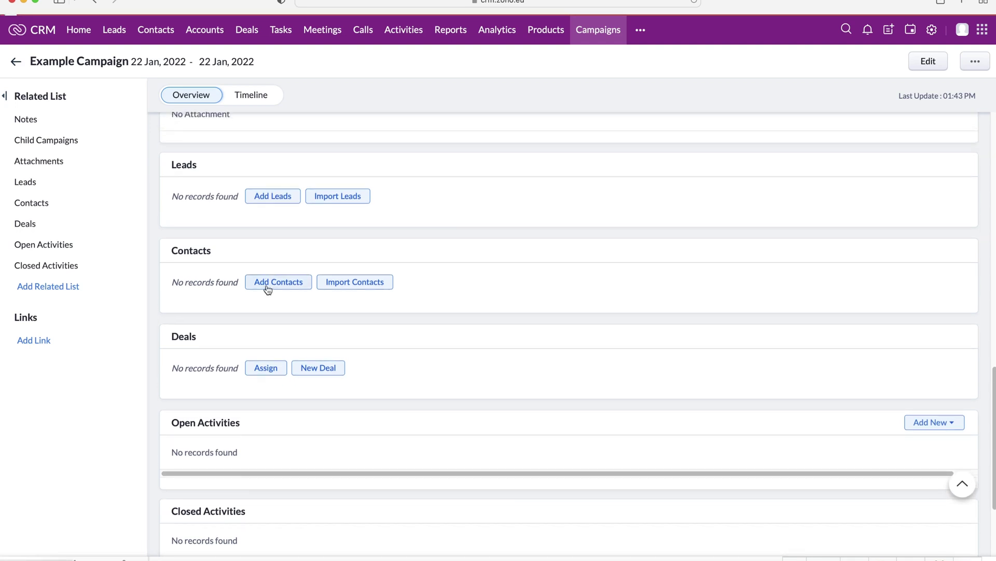
# Add the first contact as a campaign member with member status Received.
pyautogui.click(268, 286)
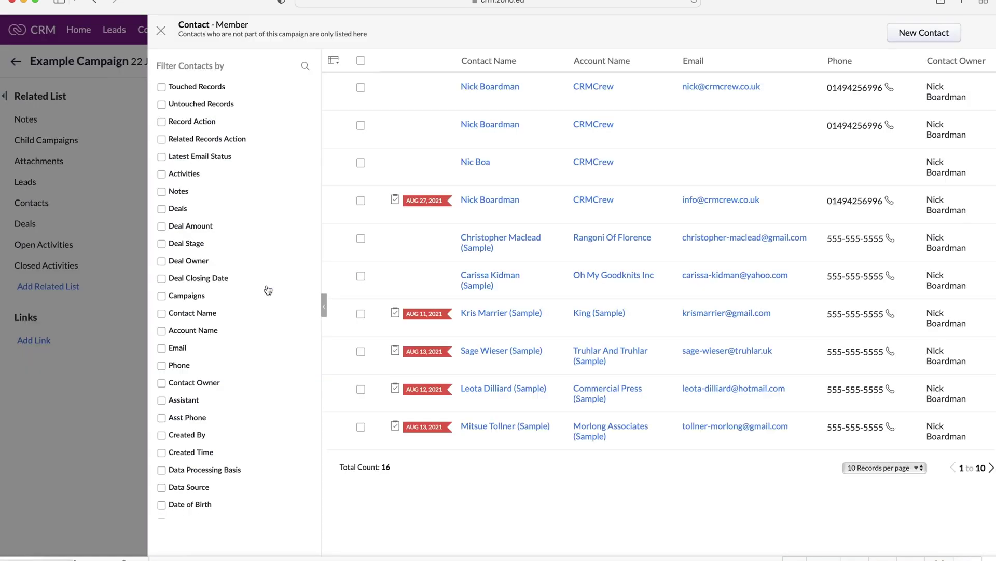
pyautogui.click(360, 89)
pyautogui.click(949, 33)
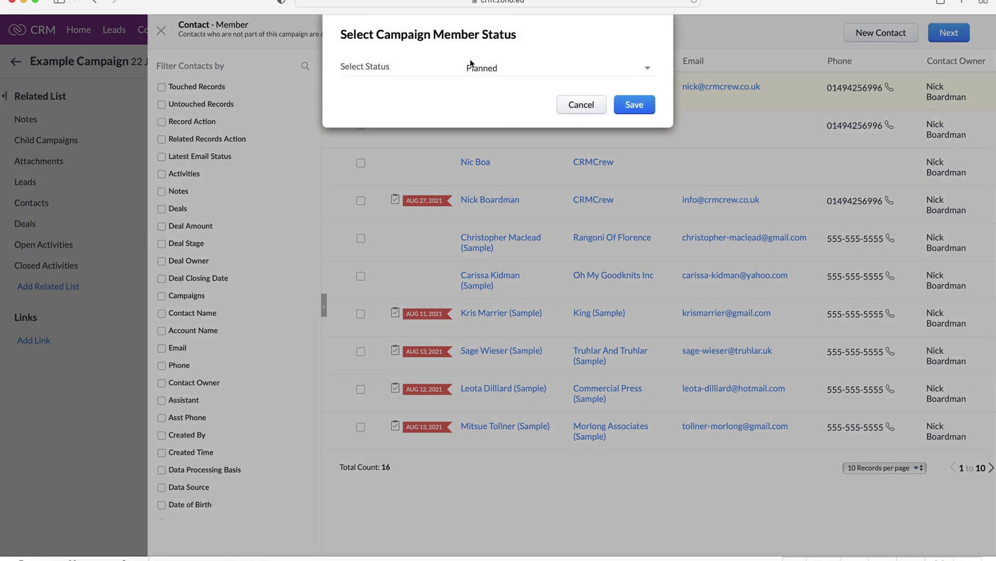
pyautogui.click(503, 70)
pyautogui.scroll(-1, 511, 150)
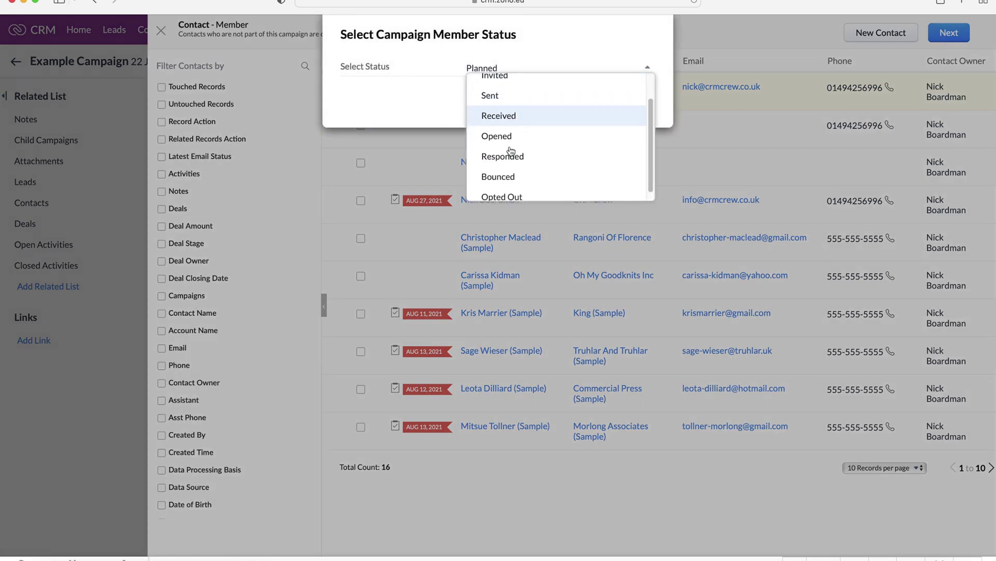
pyautogui.scroll(-2, 529, 148)
pyautogui.scroll(2, 534, 187)
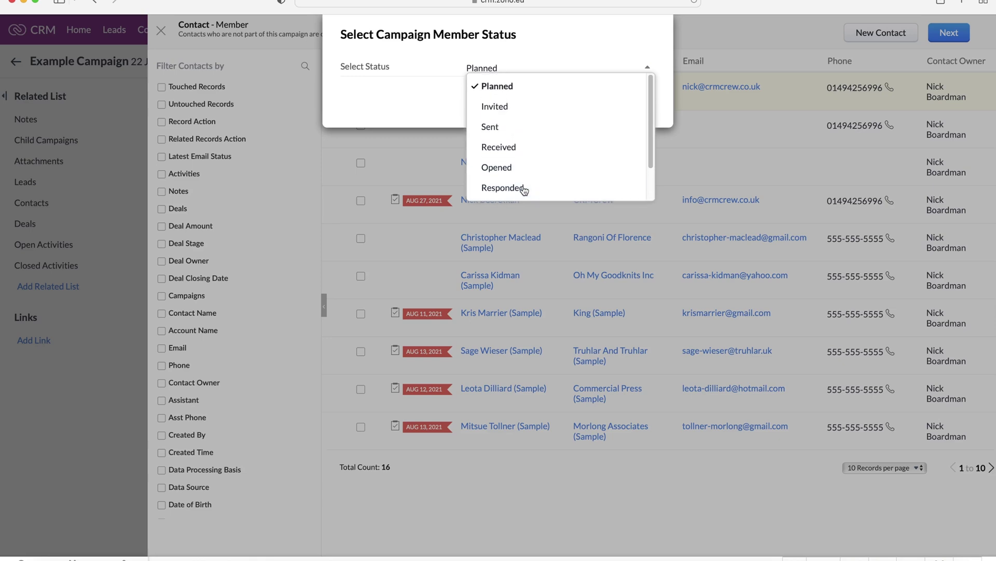
pyautogui.click(518, 150)
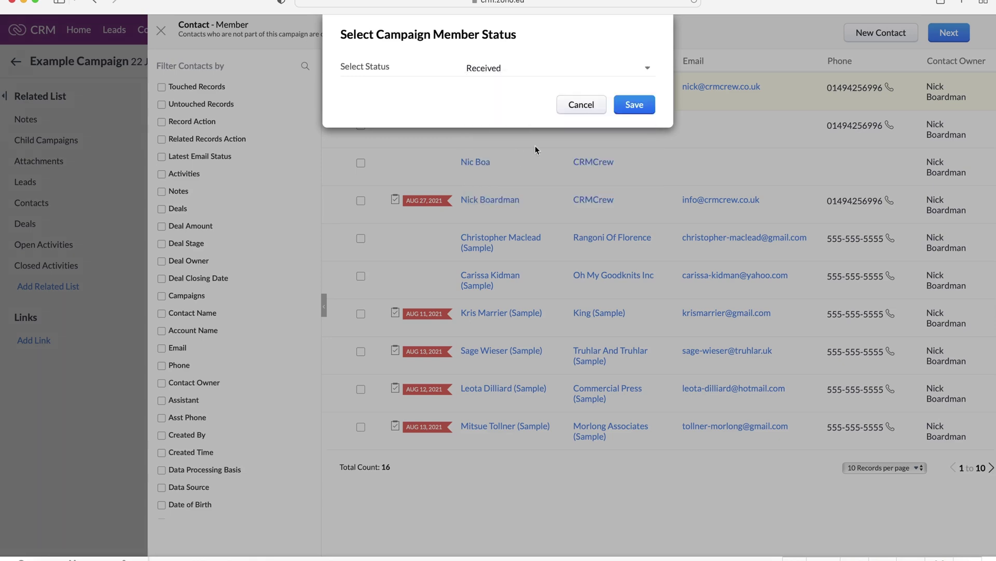
pyautogui.click(634, 104)
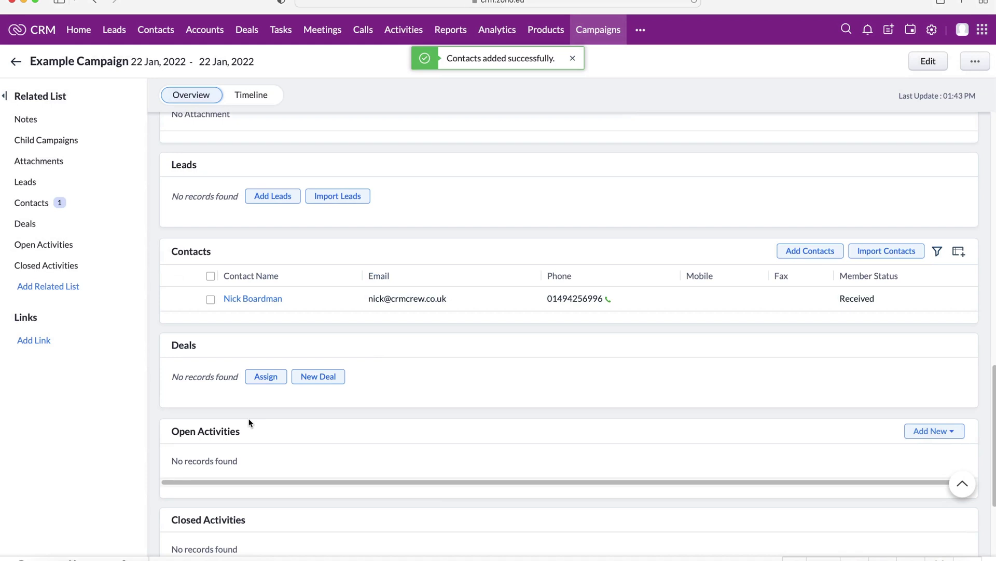
pyautogui.scroll(10, 324, 309)
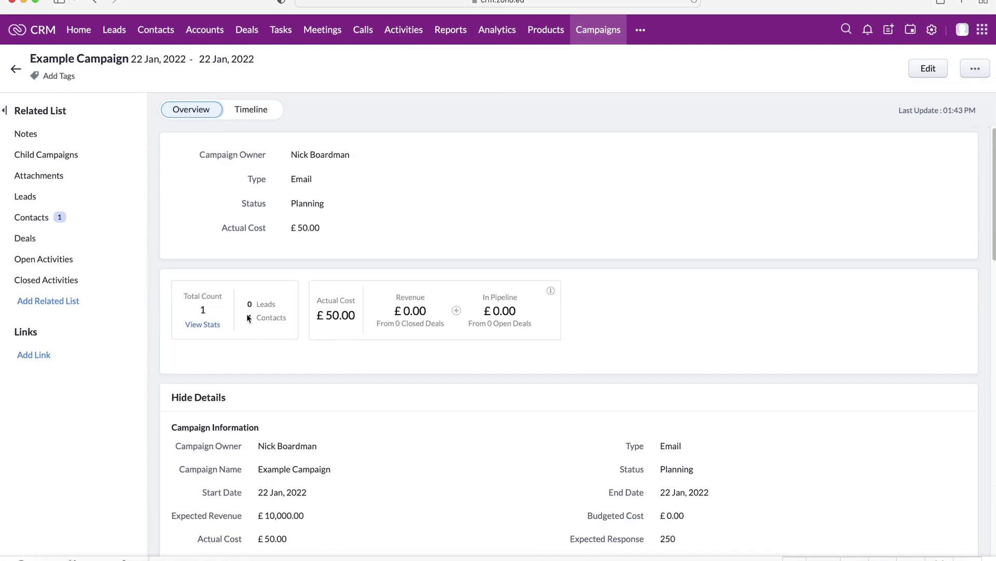
pyautogui.moveTo(209, 310); pyautogui.dragTo(196, 308)
pyautogui.doubleClick(271, 317)
pyautogui.click(211, 326)
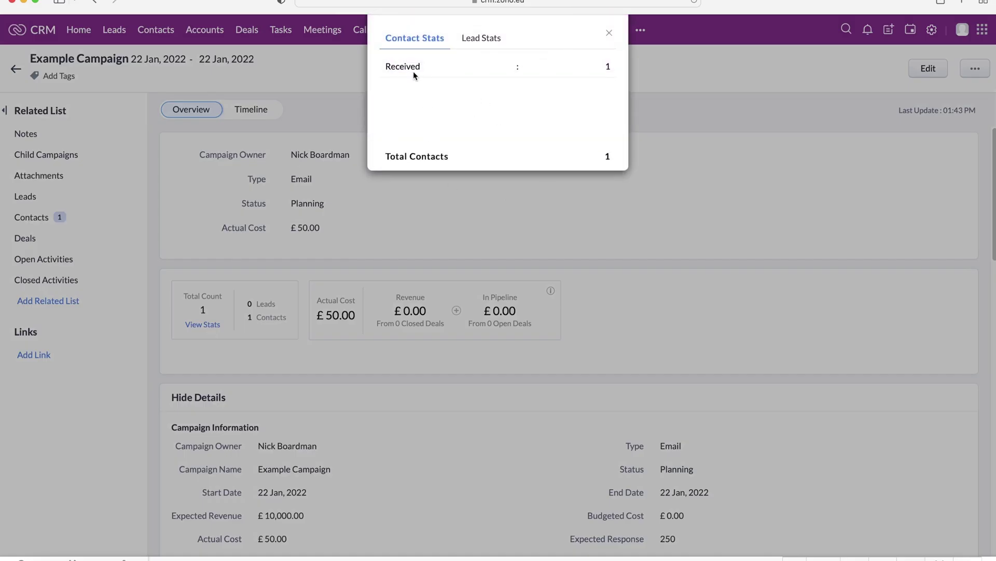
pyautogui.click(482, 38)
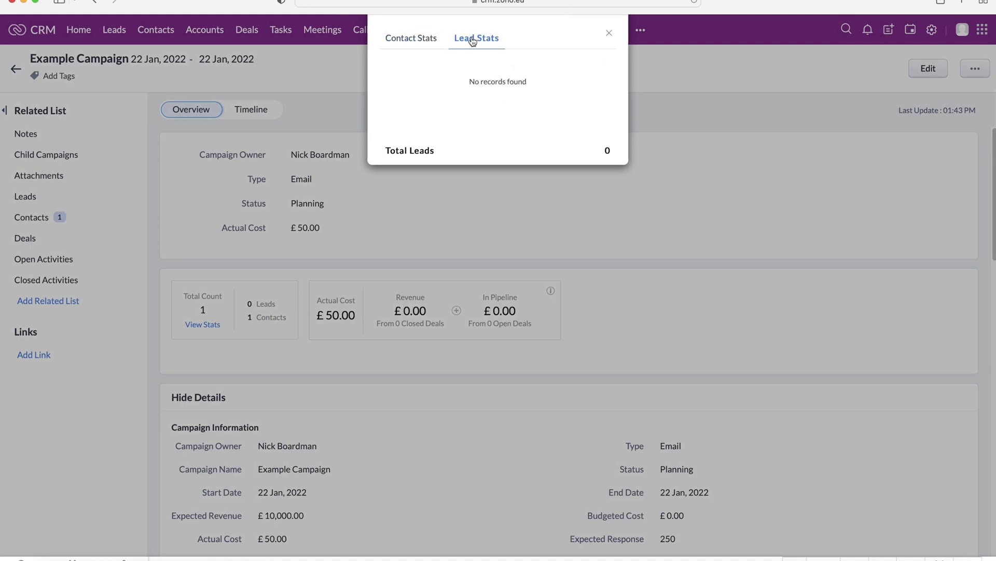
pyautogui.click(411, 41)
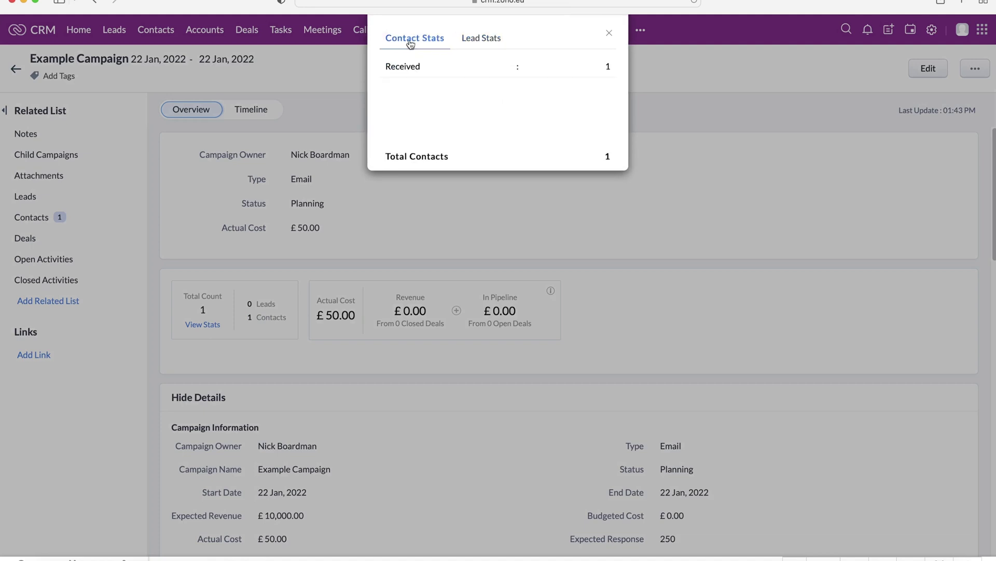
pyautogui.click(610, 34)
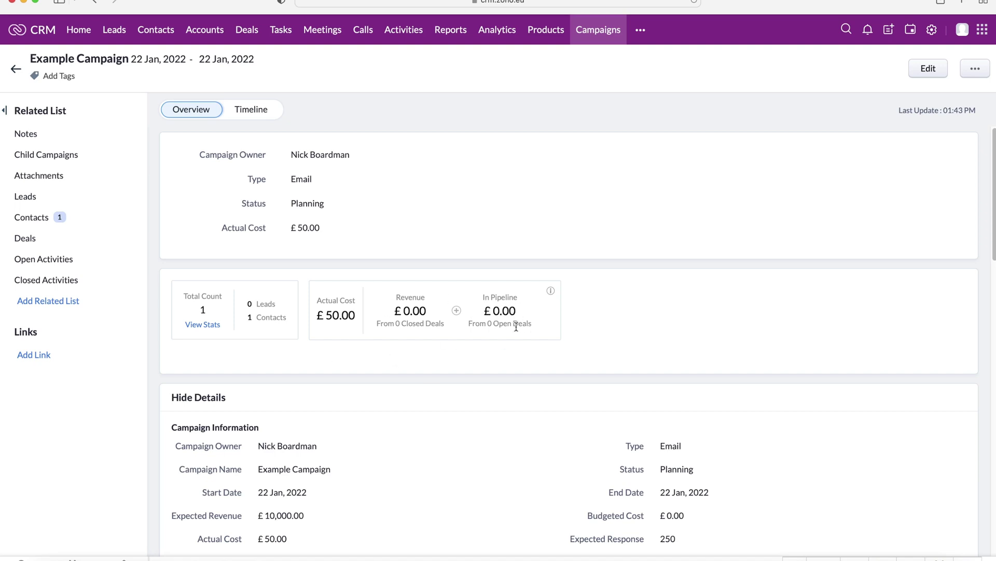
pyautogui.moveTo(468, 322); pyautogui.dragTo(531, 324)
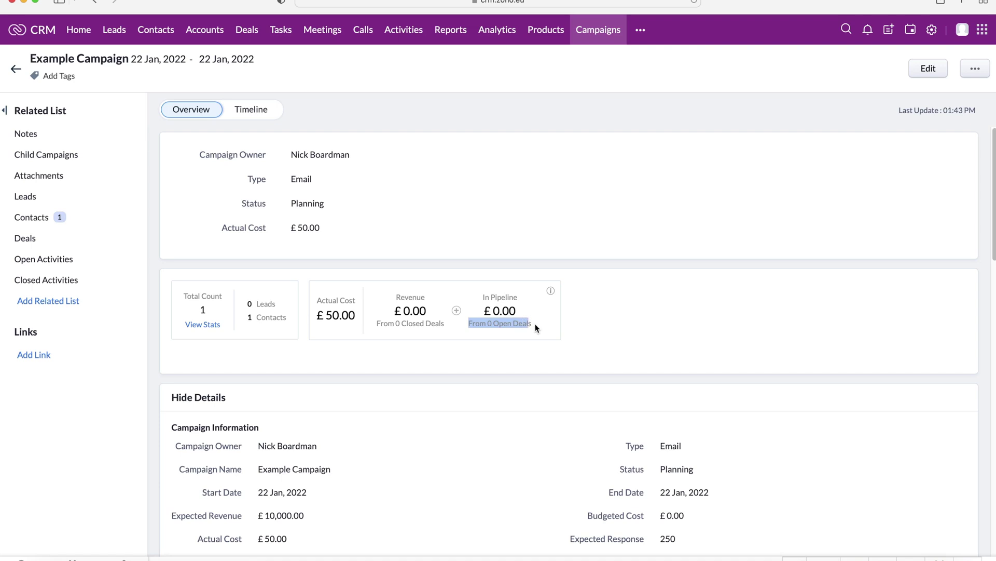
pyautogui.click(536, 328)
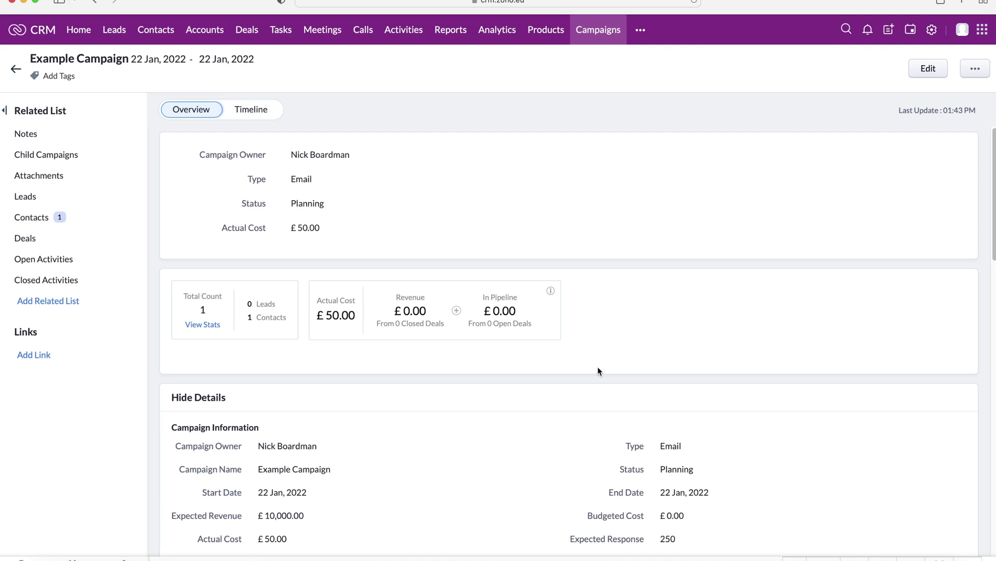
# Select all contact members in the campaign's Contacts related list.
pyautogui.scroll(-8, 509, 343)
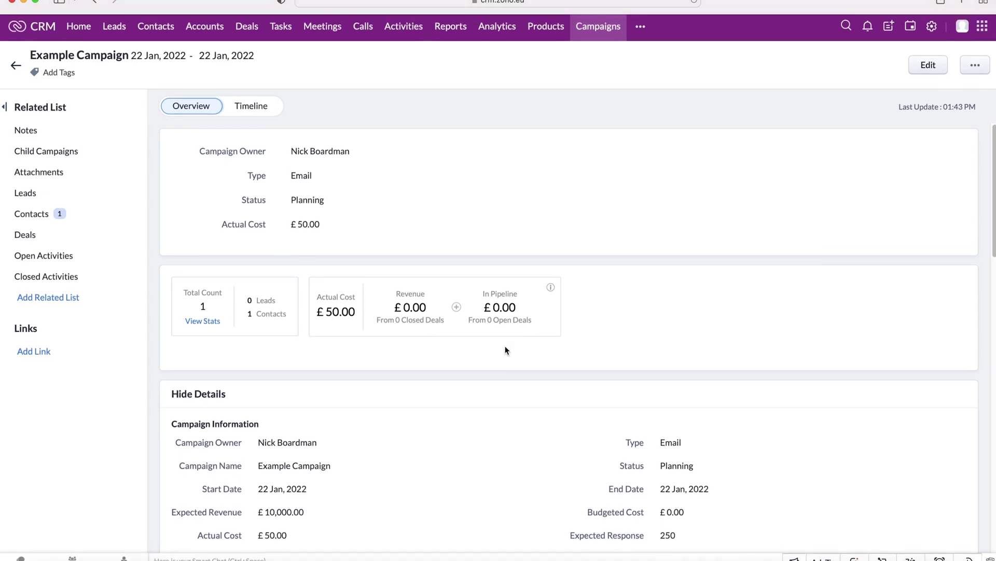
pyautogui.scroll(-7, 509, 341)
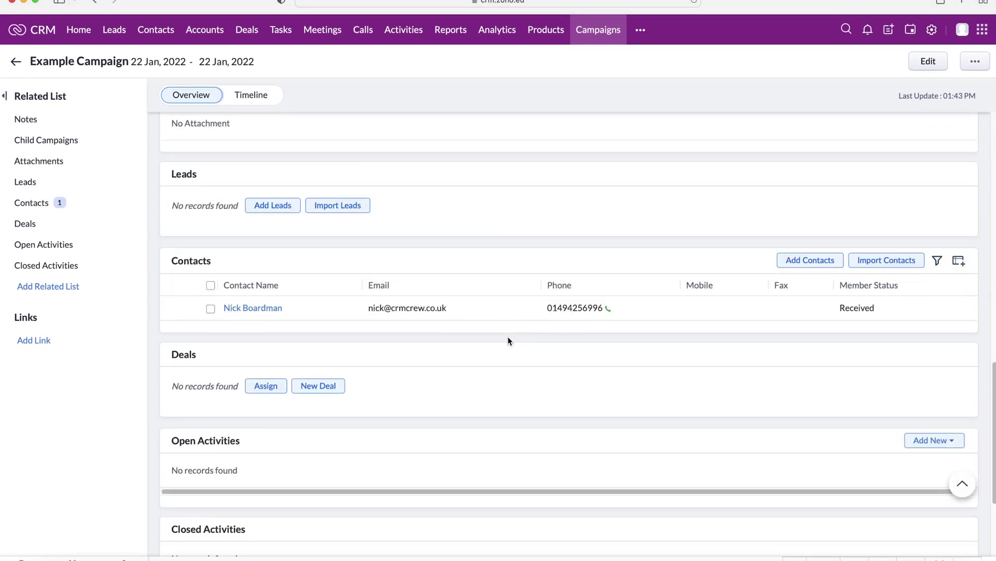
pyautogui.scroll(2, 270, 390)
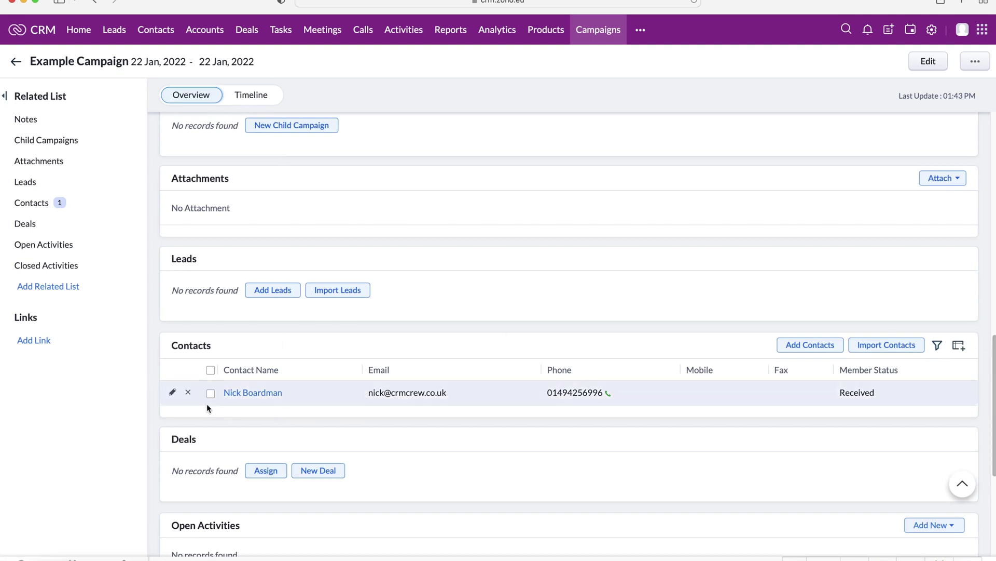
pyautogui.click(210, 370)
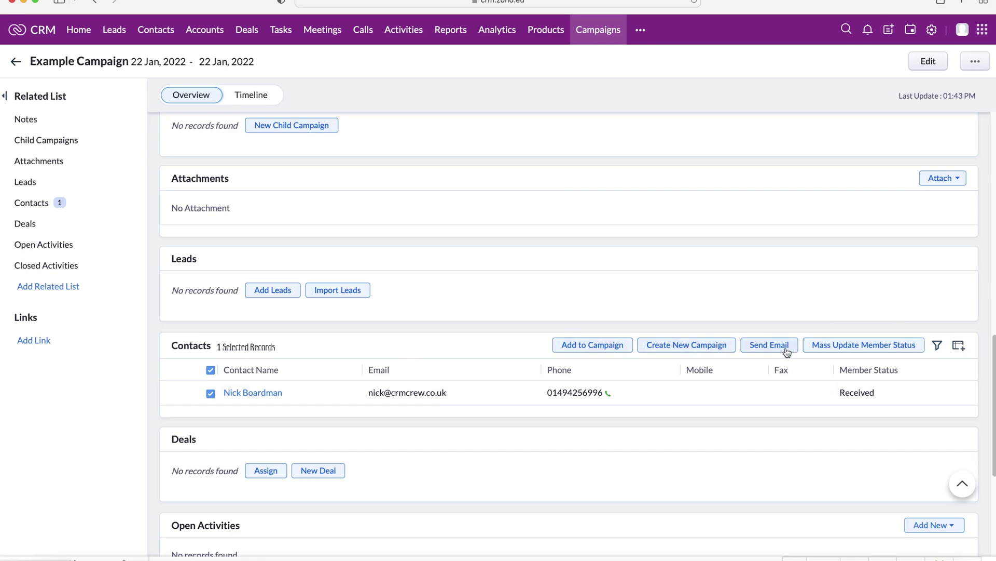
# Bulk-update the contact member's status from Received to Opened and save it.
pyautogui.click(874, 353)
pyautogui.click(493, 68)
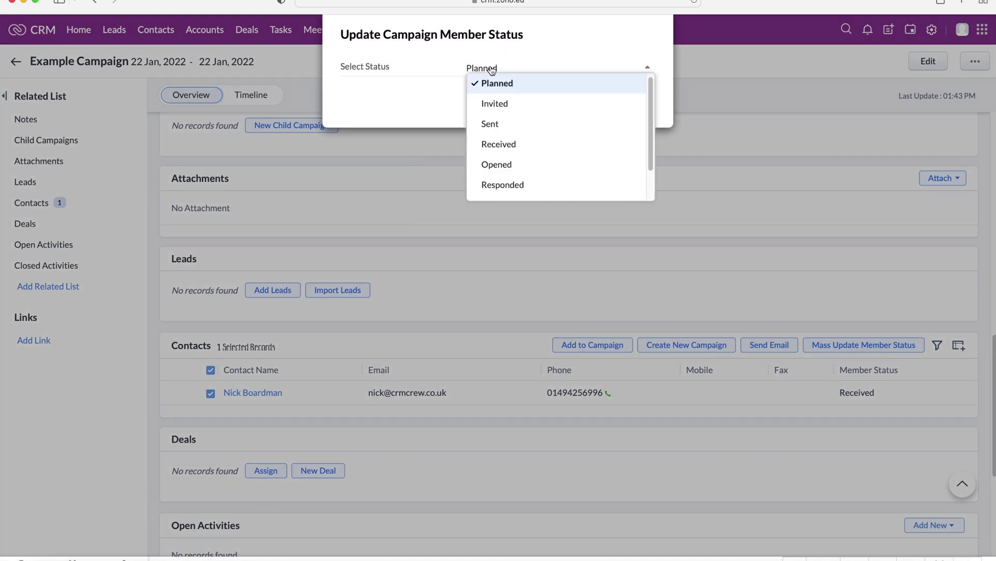
pyautogui.scroll(-3, 511, 130)
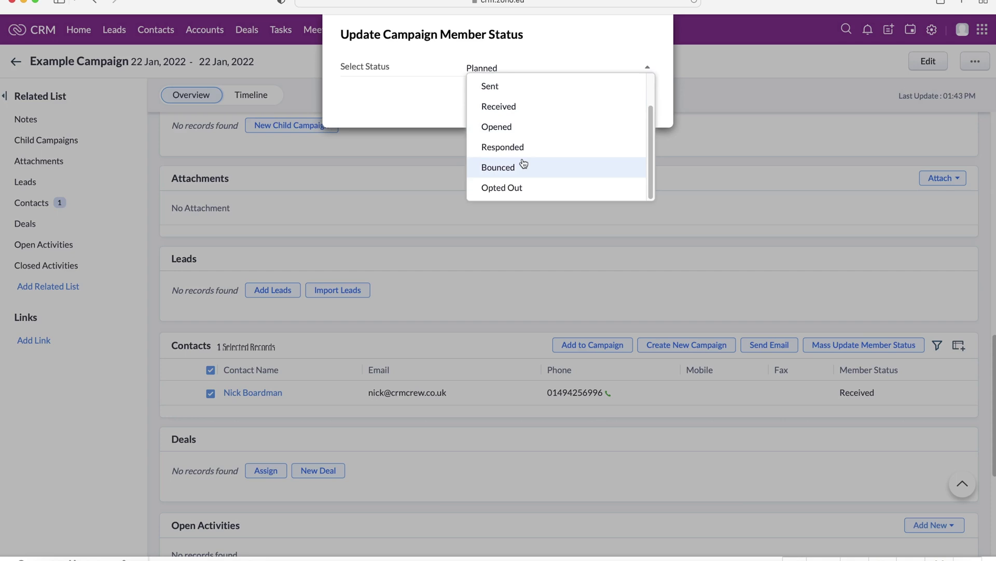
pyautogui.scroll(3, 503, 156)
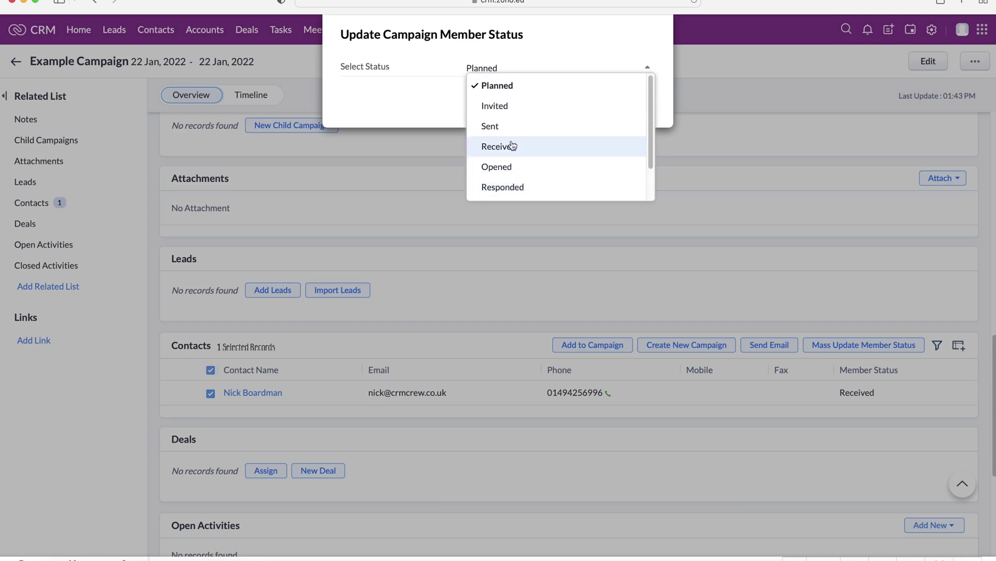
pyautogui.click(518, 145)
pyautogui.click(555, 68)
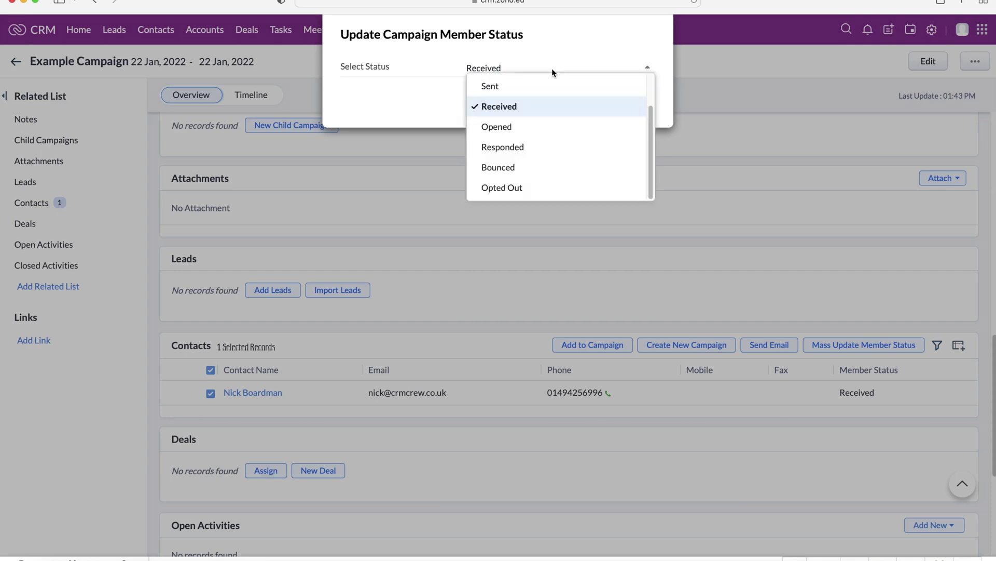
pyautogui.click(508, 134)
pyautogui.click(635, 104)
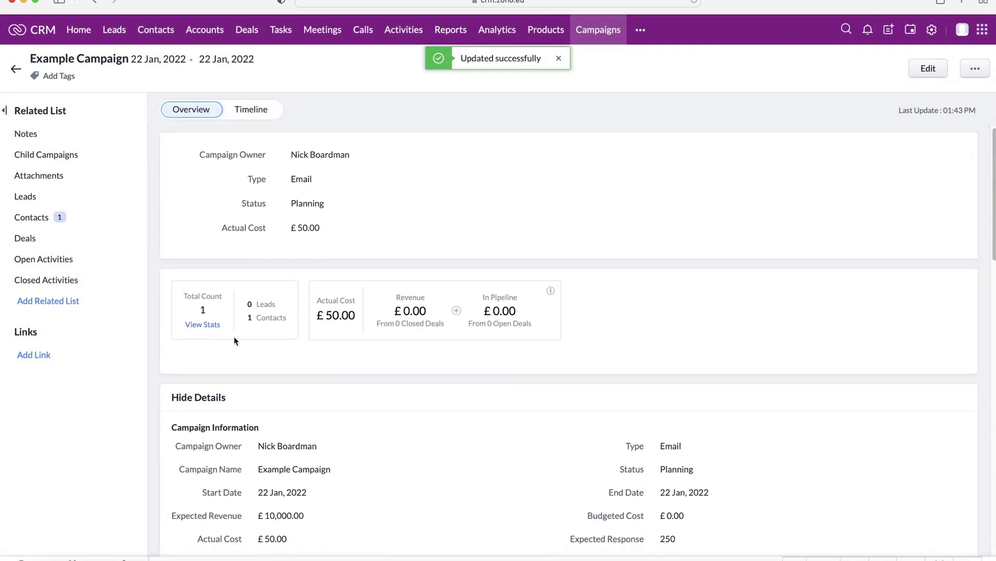
# View the campaign's contact and lead statistics, then return to the Campaigns list.
pyautogui.click(201, 325)
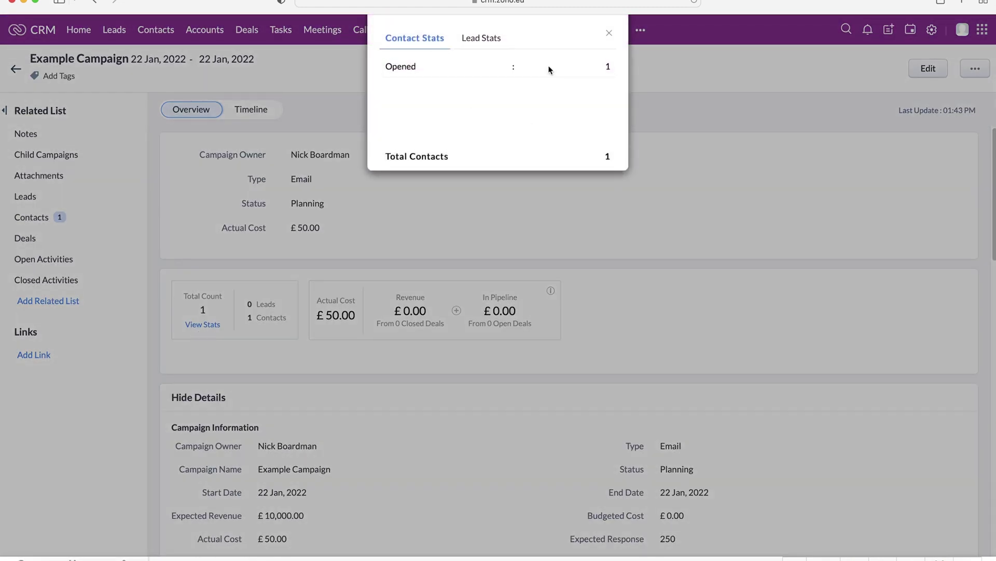
pyautogui.click(610, 35)
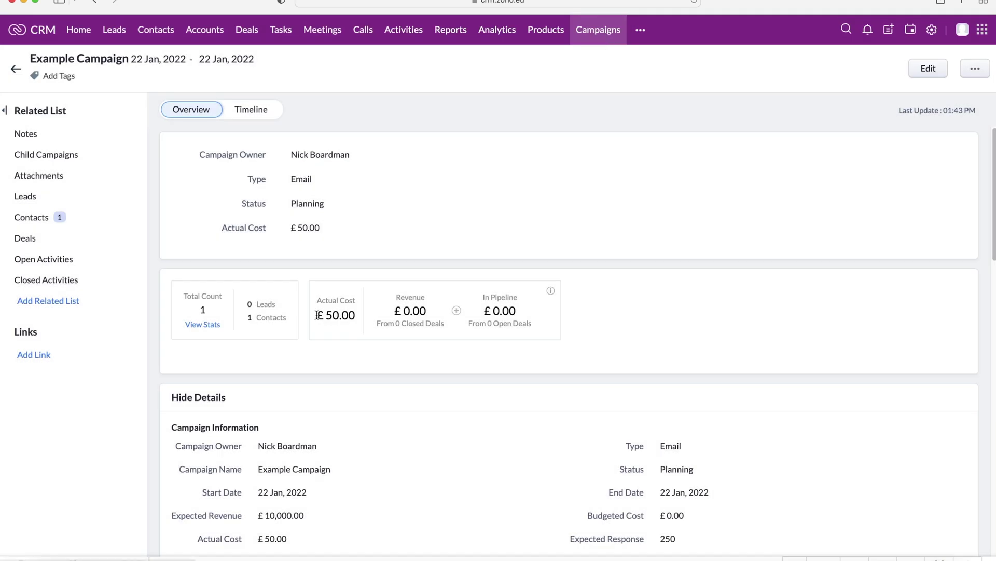
pyautogui.click(16, 69)
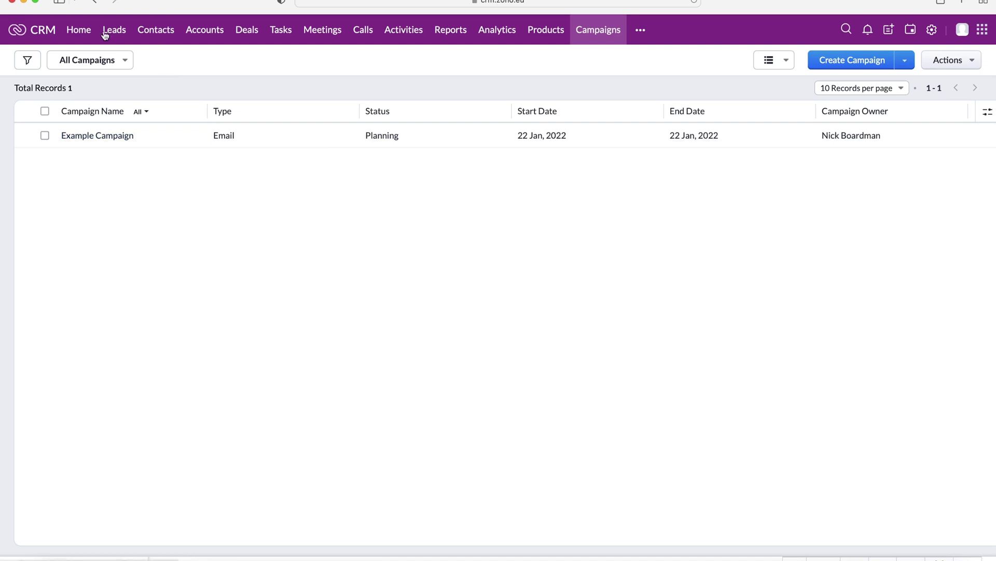
# Open Manage Tags from the Contacts module's Actions menu.
pyautogui.click(155, 30)
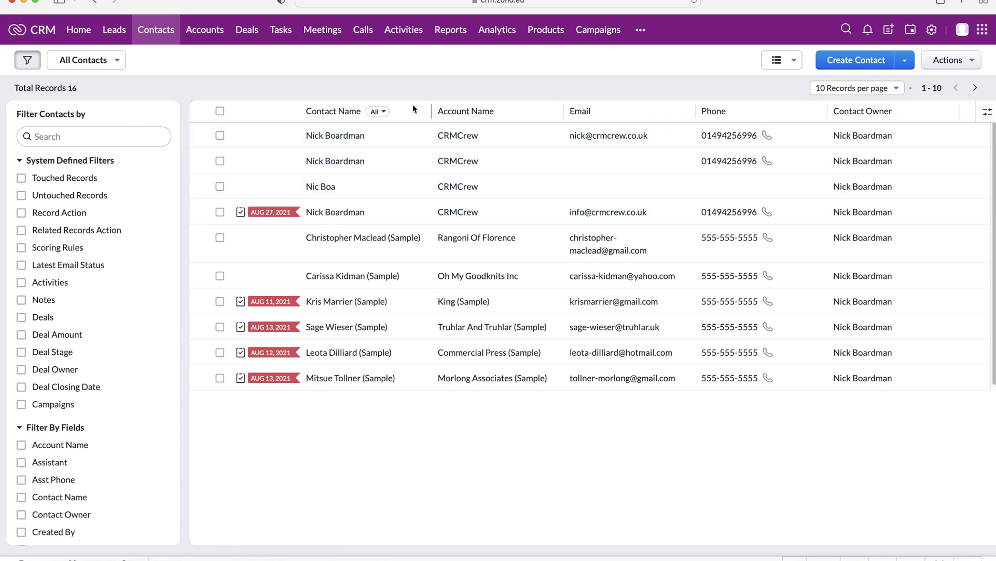
pyautogui.click(958, 65)
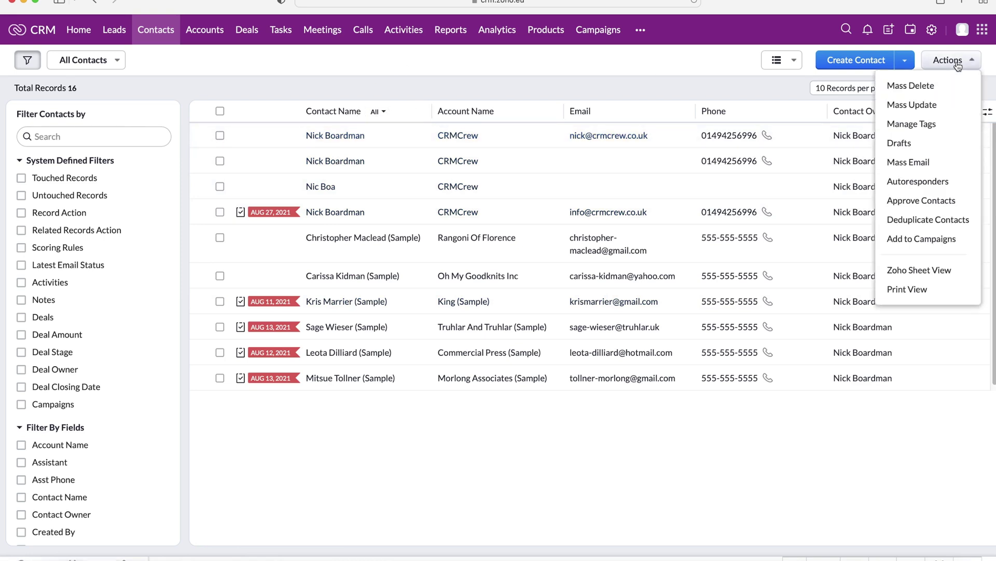
pyautogui.click(935, 117)
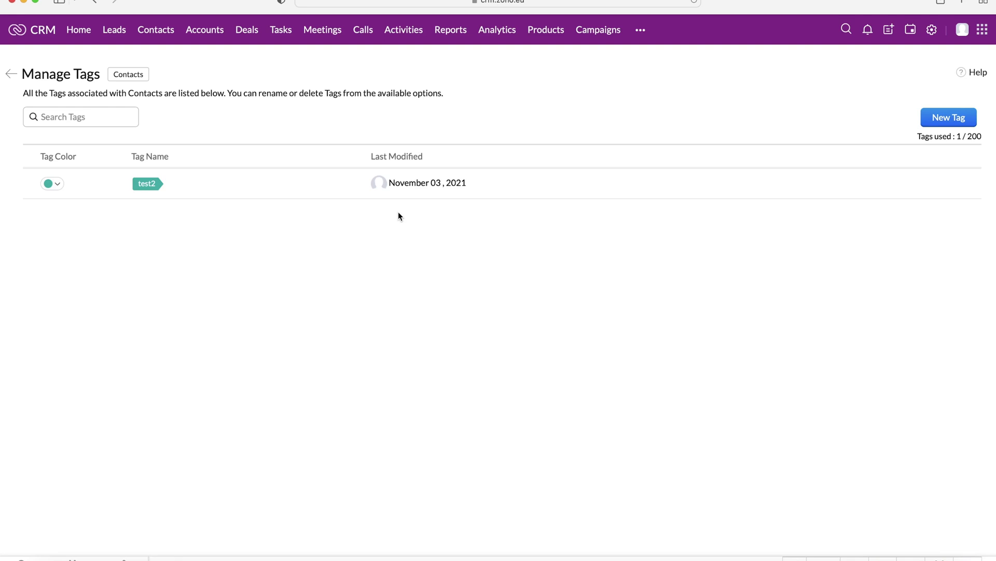
# Create a pink contact tag named 'Example Tag' and save it.
pyautogui.click(945, 117)
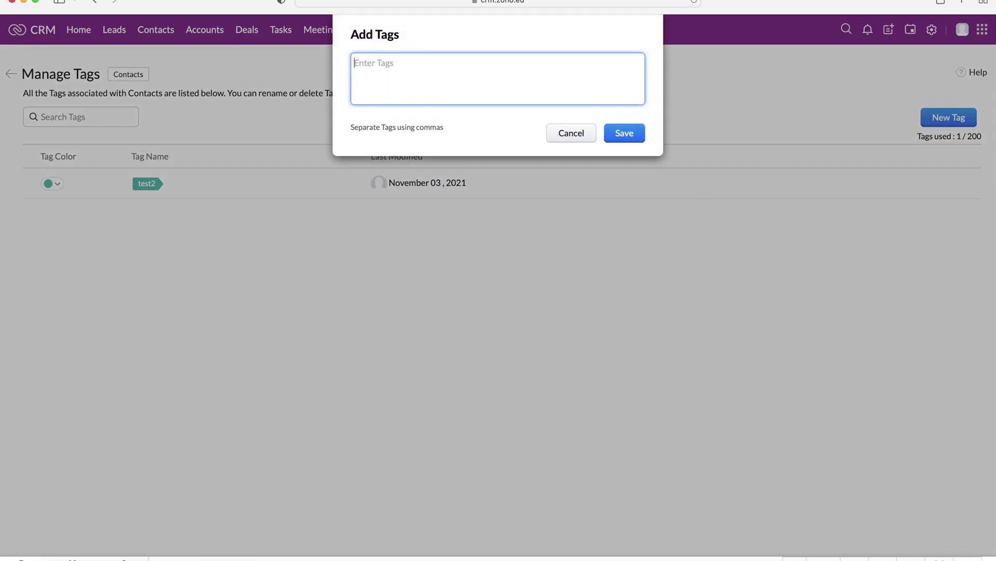
pyautogui.write('Example T')
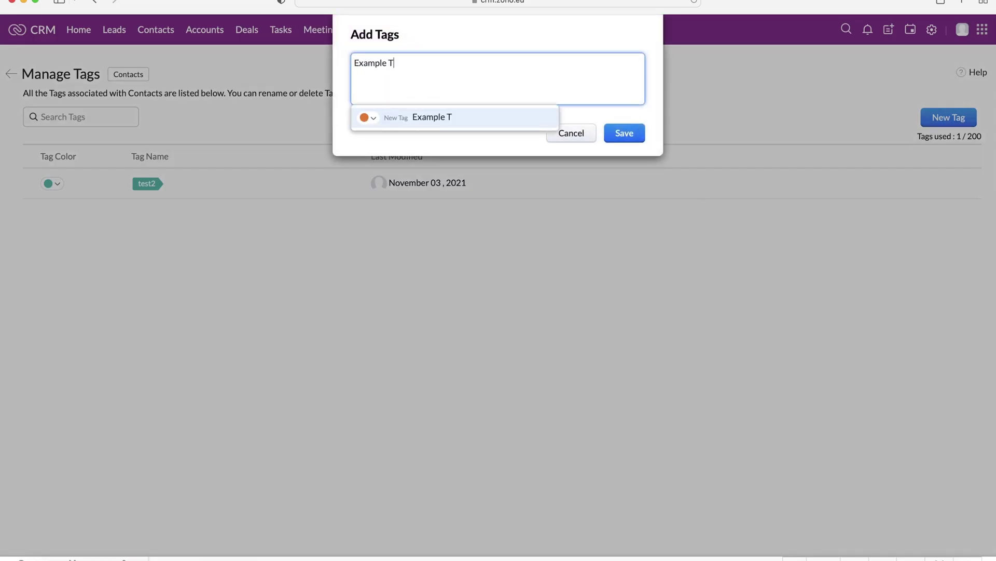
pyautogui.write('ag')
pyautogui.click(374, 118)
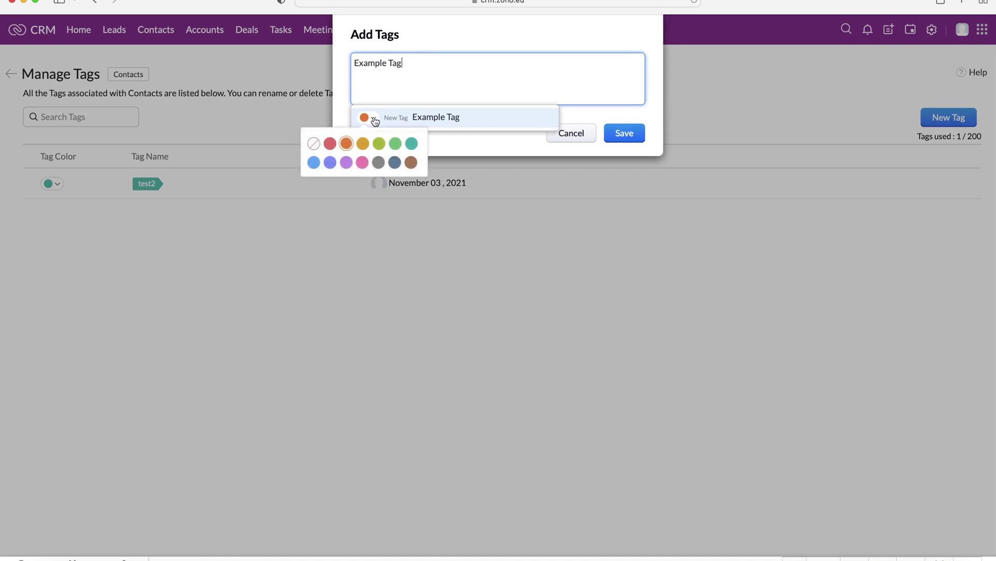
pyautogui.click(362, 163)
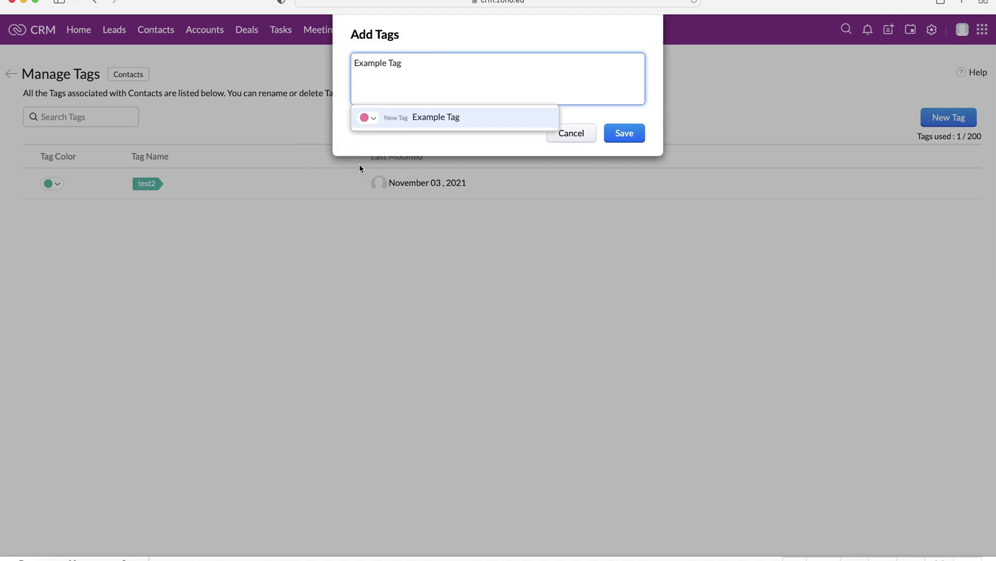
pyautogui.click(428, 120)
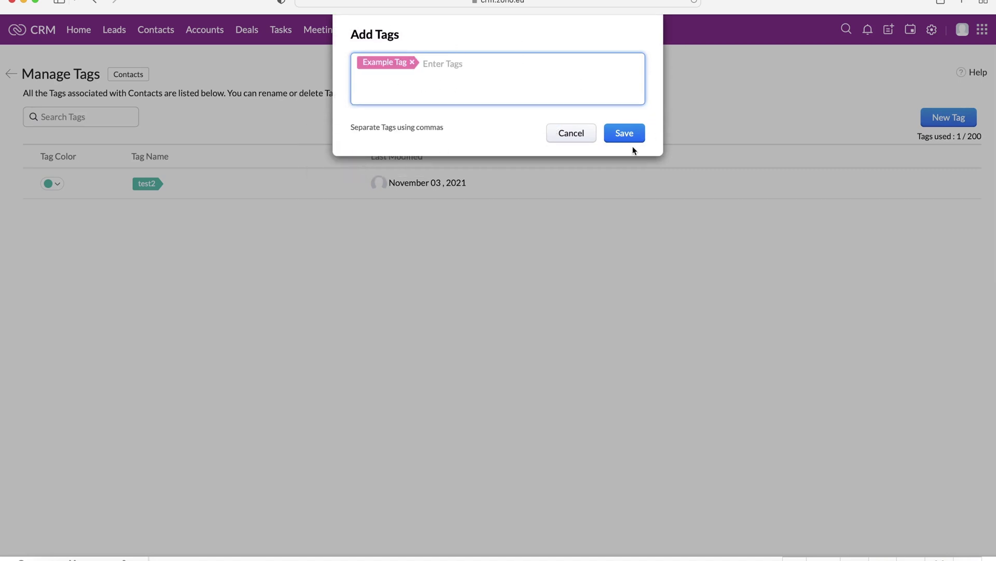
pyautogui.click(625, 133)
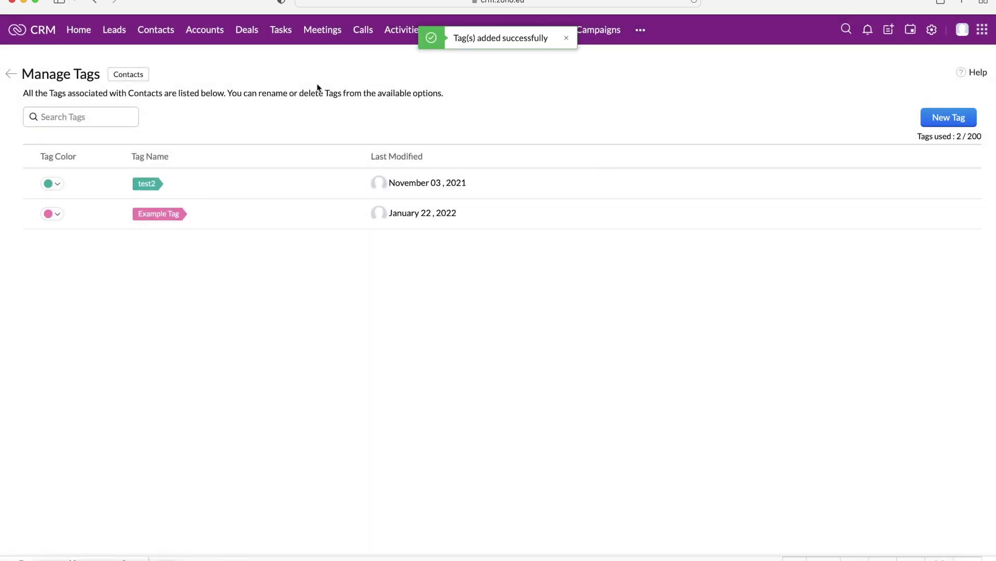
# Back on the contacts list, select the first two contacts.
pyautogui.click(11, 71)
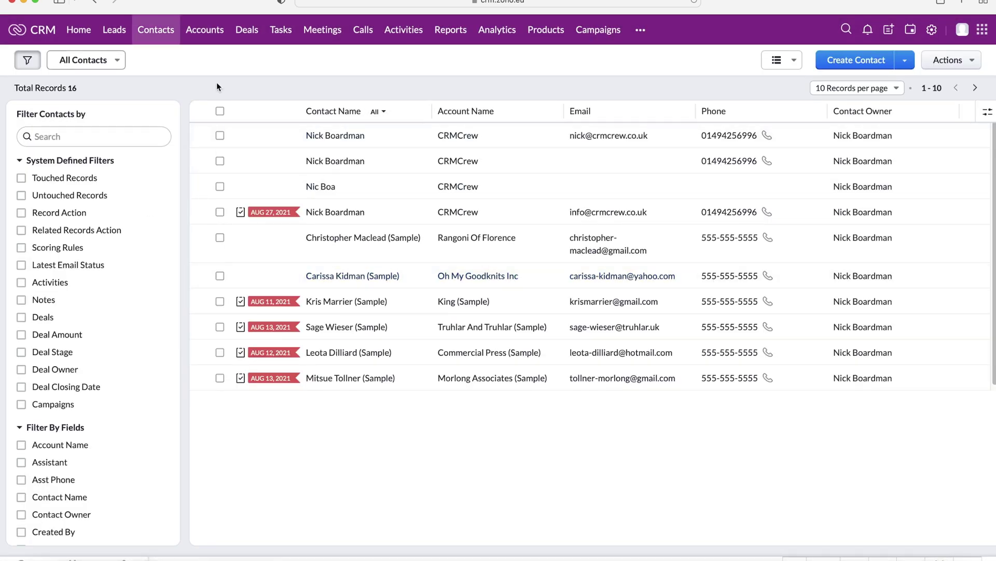
pyautogui.click(220, 161)
pyautogui.click(220, 134)
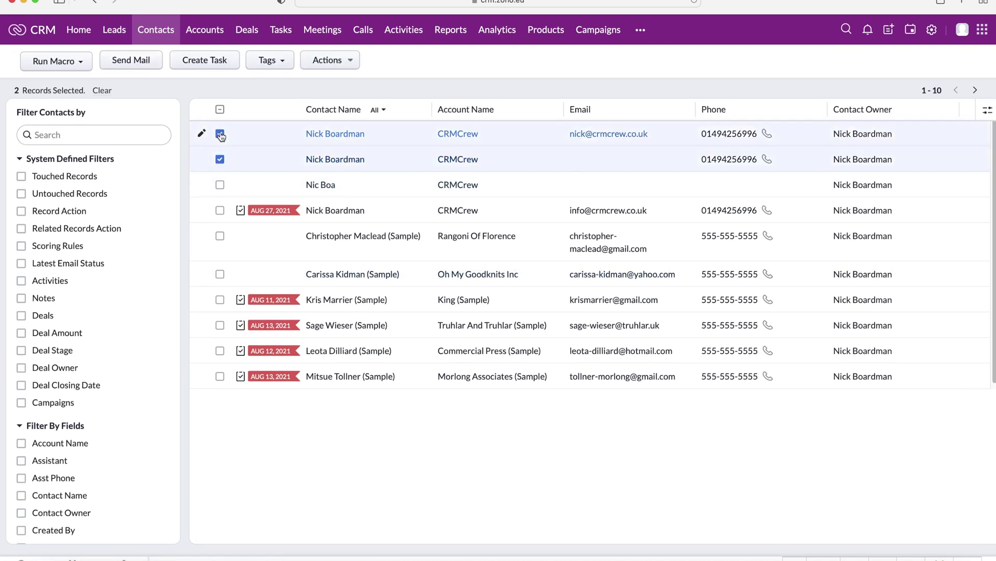
# Add 'Example Tag' to both selected contacts and save.
pyautogui.click(268, 60)
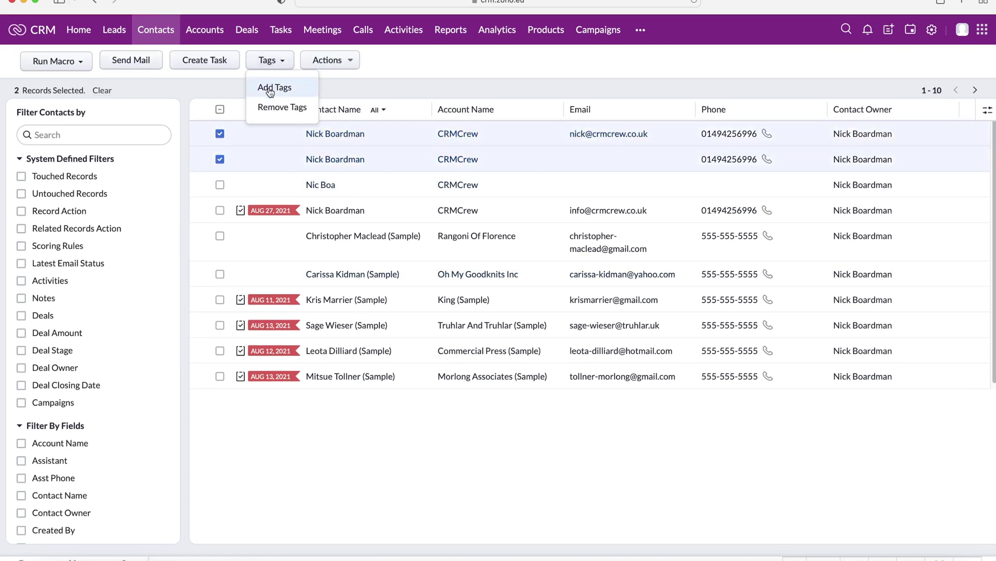
pyautogui.click(270, 89)
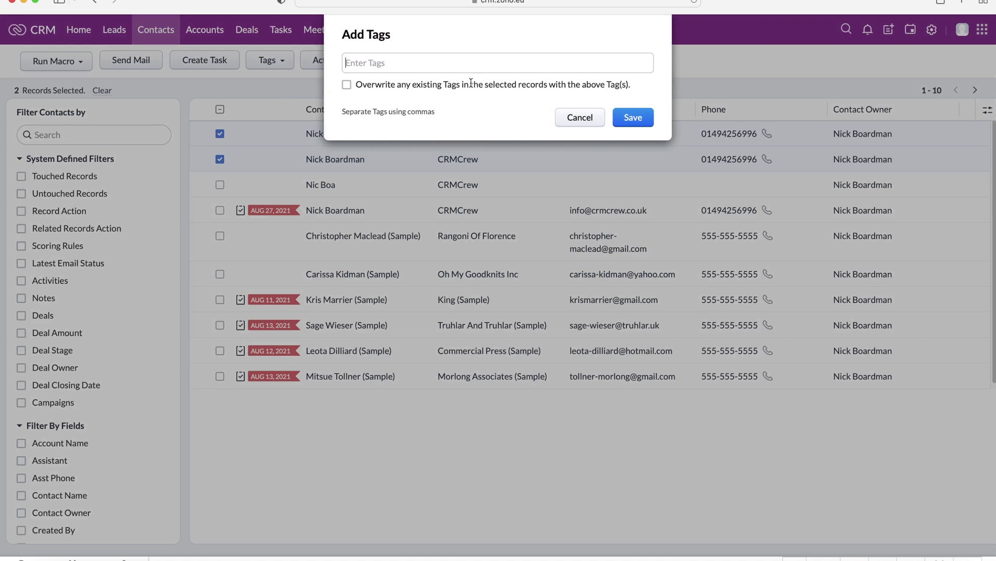
pyautogui.click(429, 63)
pyautogui.click(398, 106)
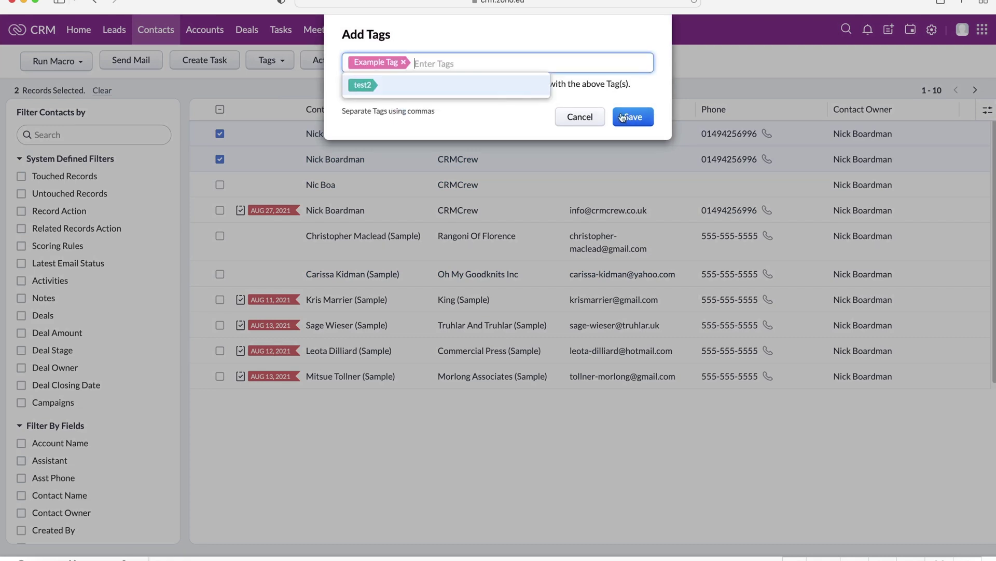
pyautogui.click(625, 118)
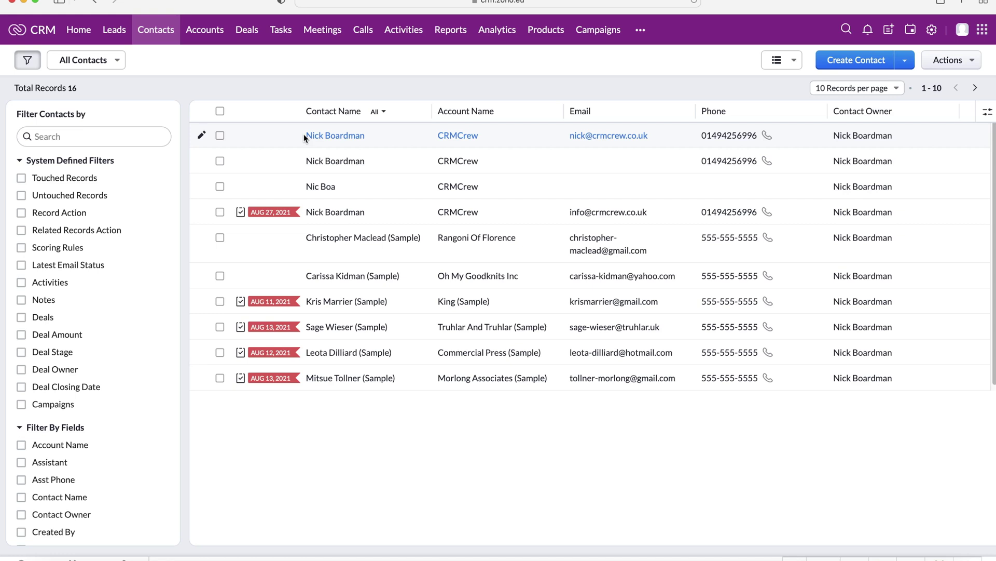
pyautogui.click(962, 61)
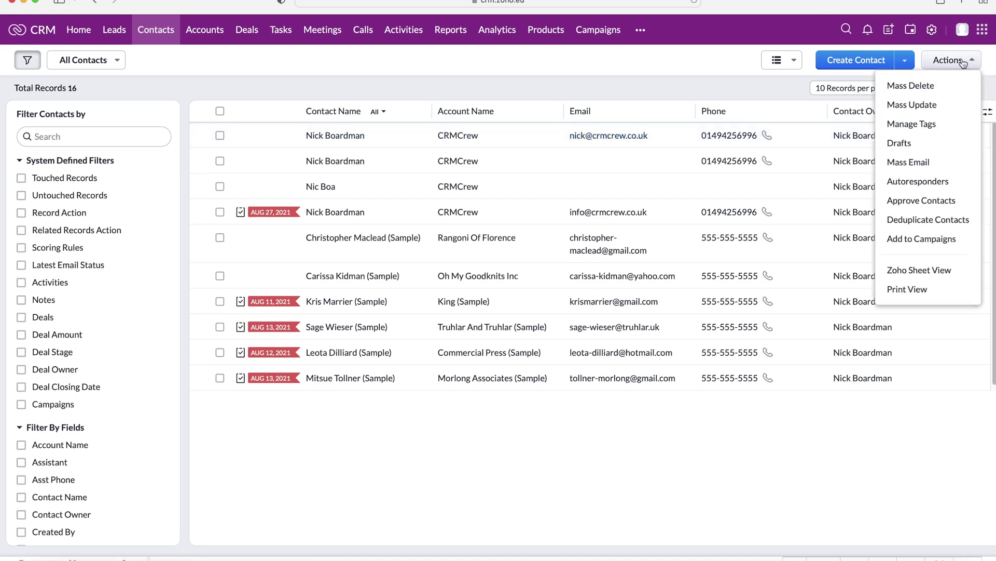
pyautogui.click(912, 124)
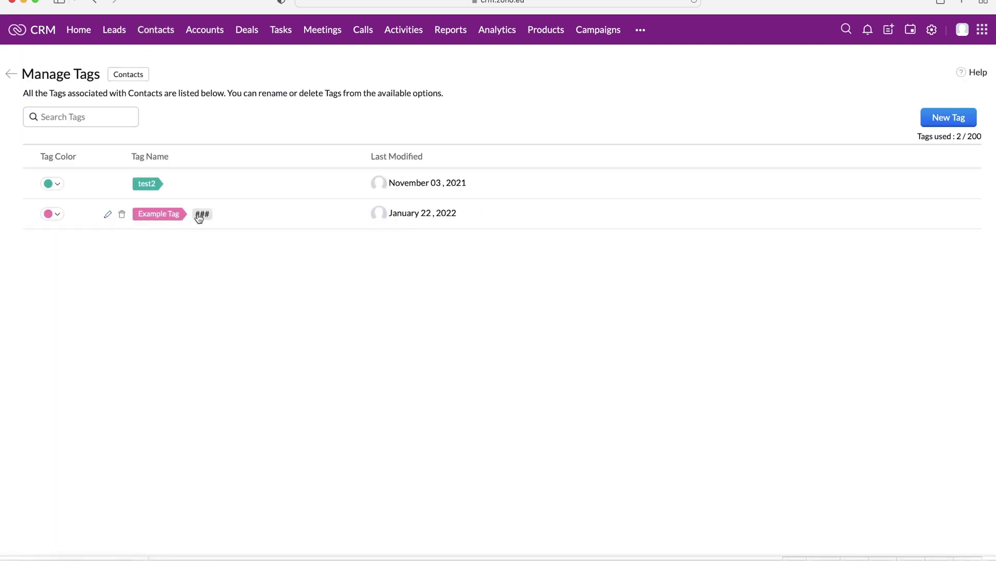
pyautogui.click(202, 215)
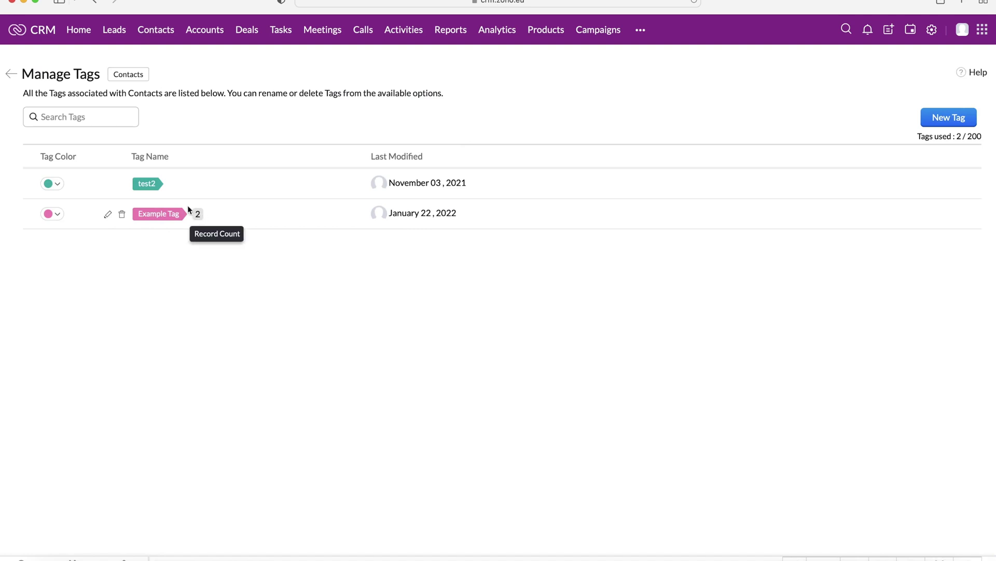
pyautogui.click(11, 73)
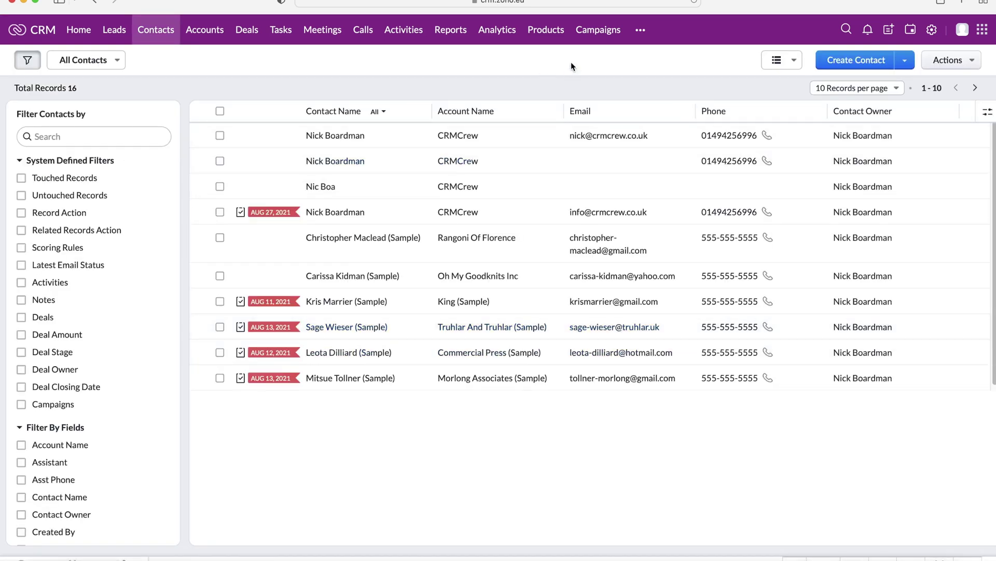
# Open the Example Campaign record from Campaigns and scroll to its Contacts member status.
pyautogui.click(592, 30)
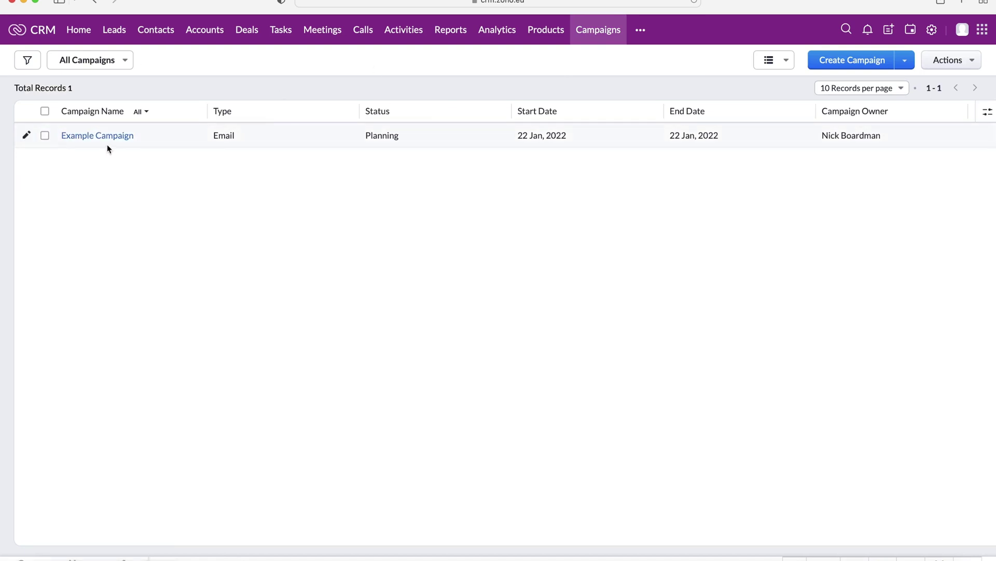
pyautogui.click(109, 136)
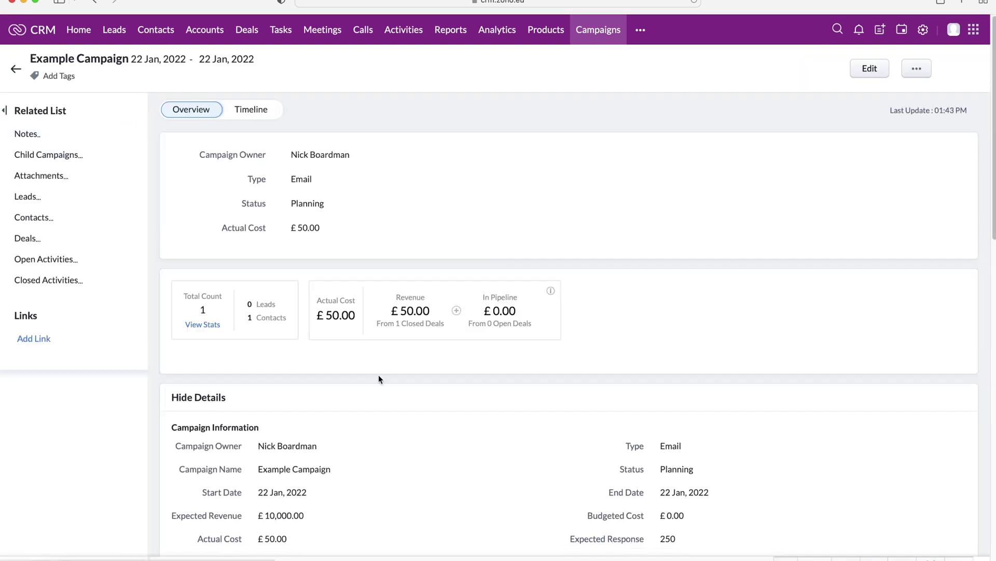
pyautogui.scroll(-7, 432, 317)
pyautogui.scroll(-4, 432, 318)
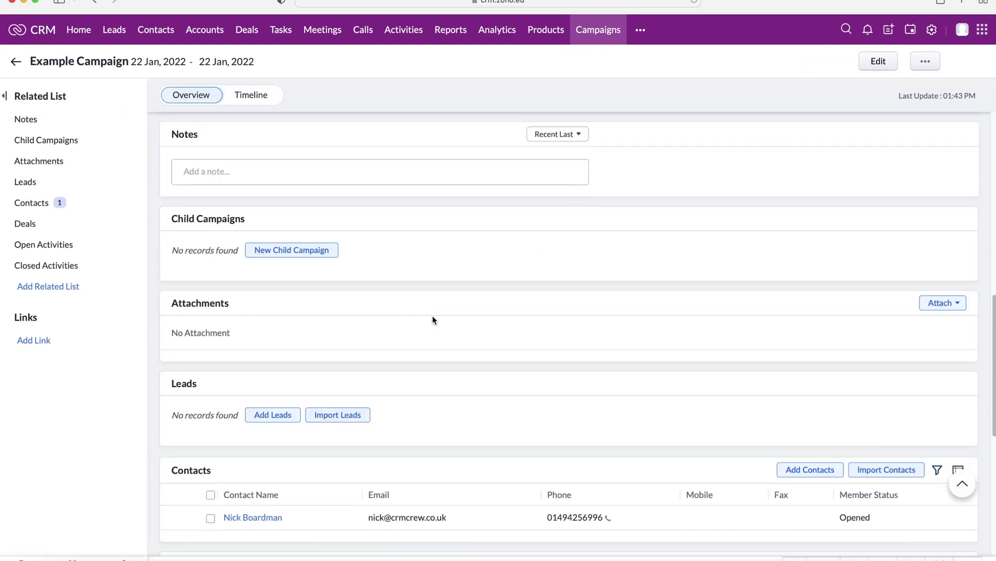